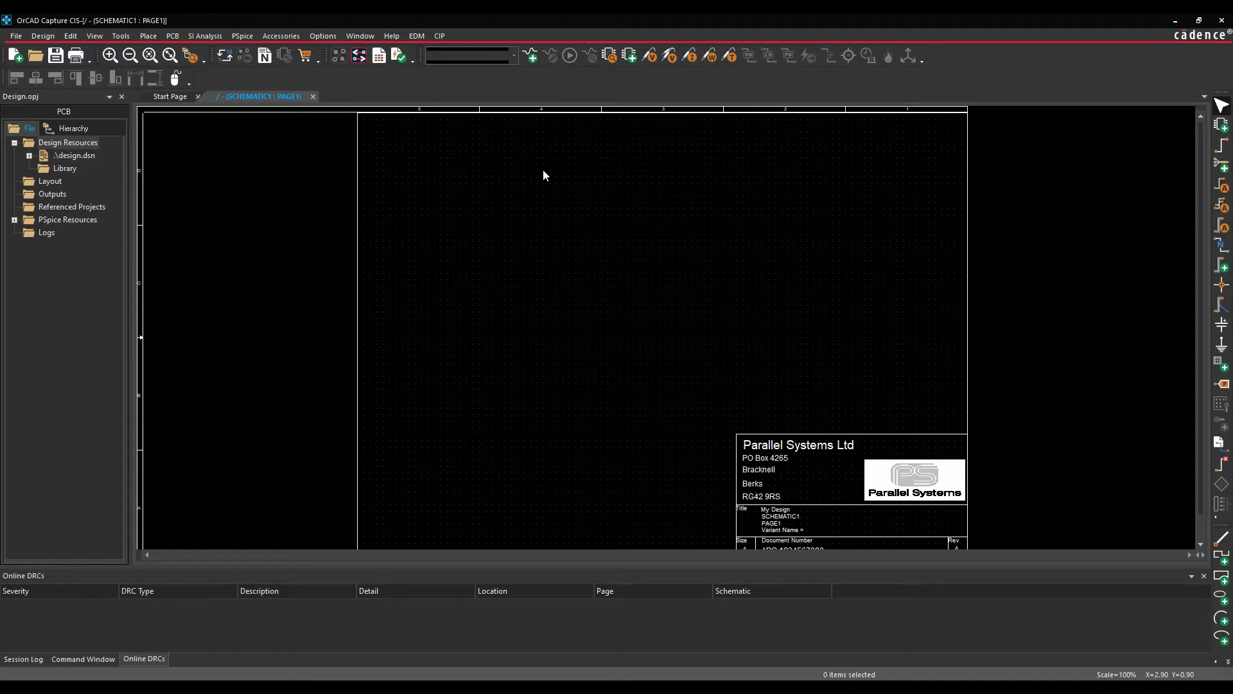
Search online providers for ad9850 via Place > Part, then choose Sign in from the panel menu.
{"action": "left_click", "coordinate": [513, 166]}
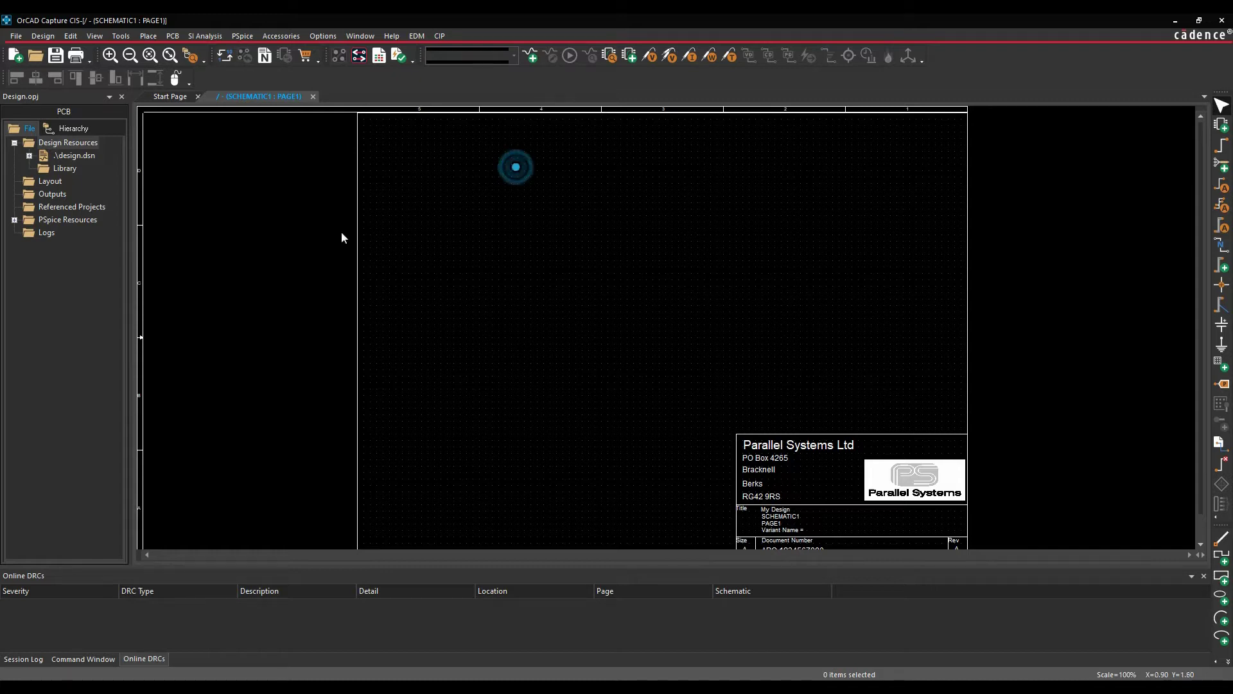
{"action": "left_click", "coordinate": [149, 36]}
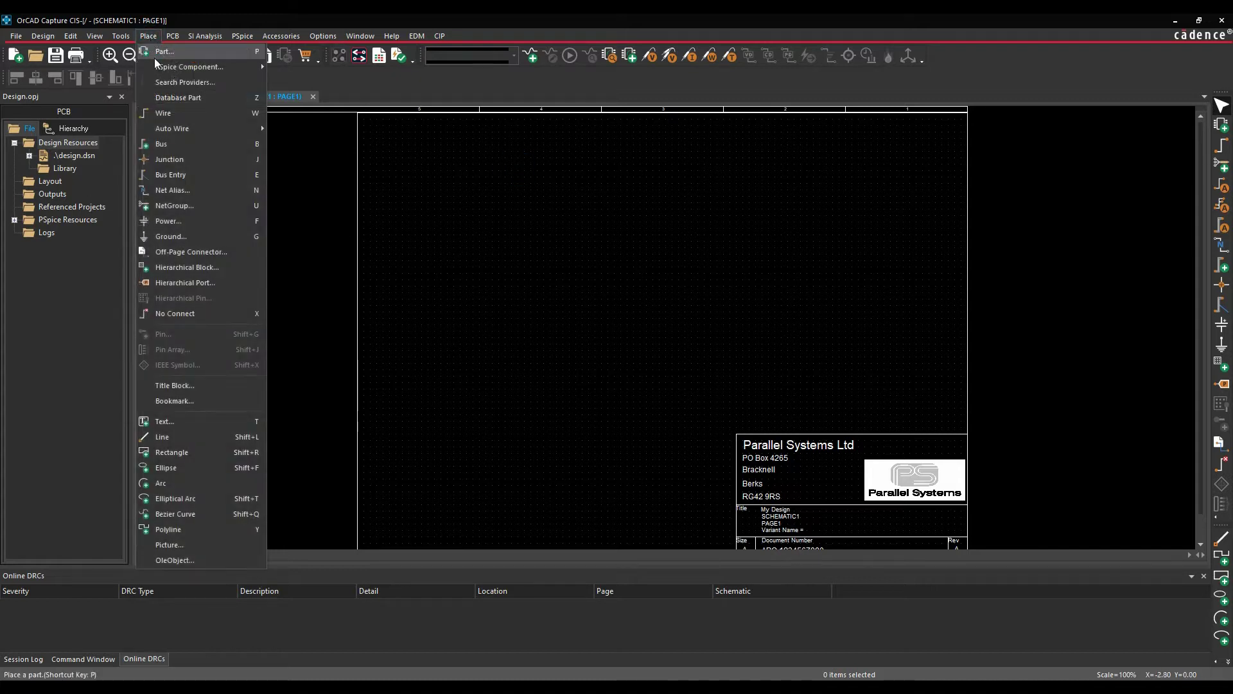
{"action": "left_click", "coordinate": [160, 82]}
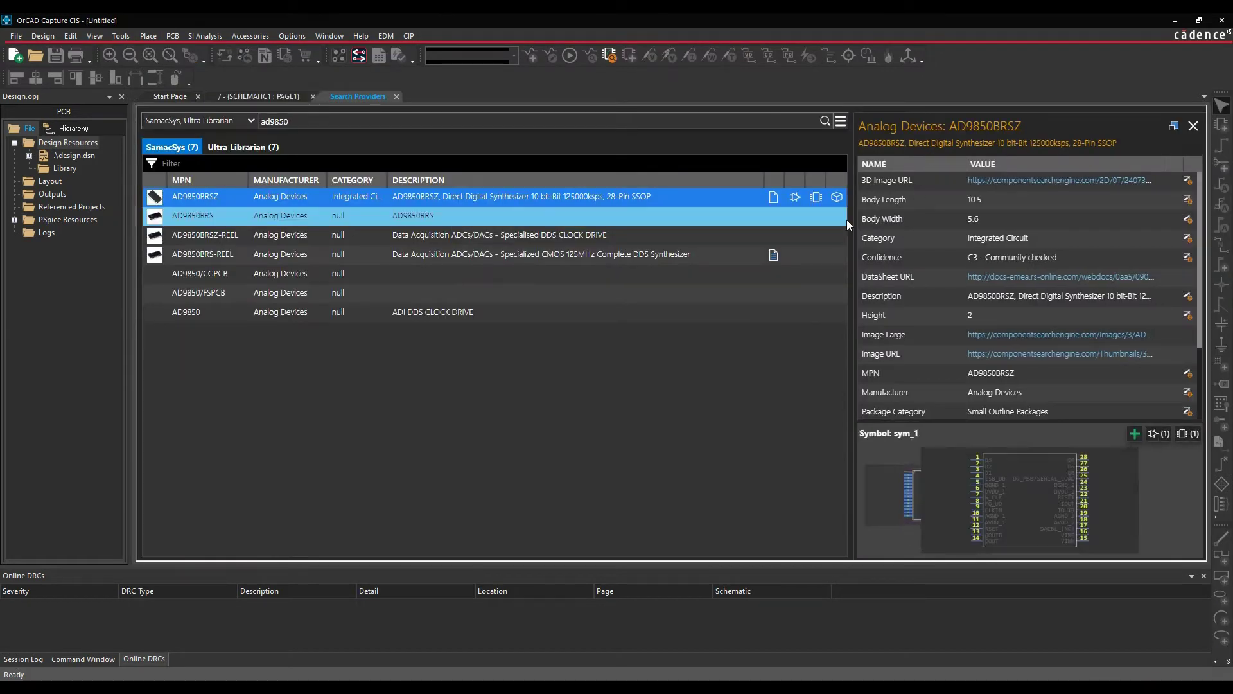
{"action": "left_click", "coordinate": [841, 122]}
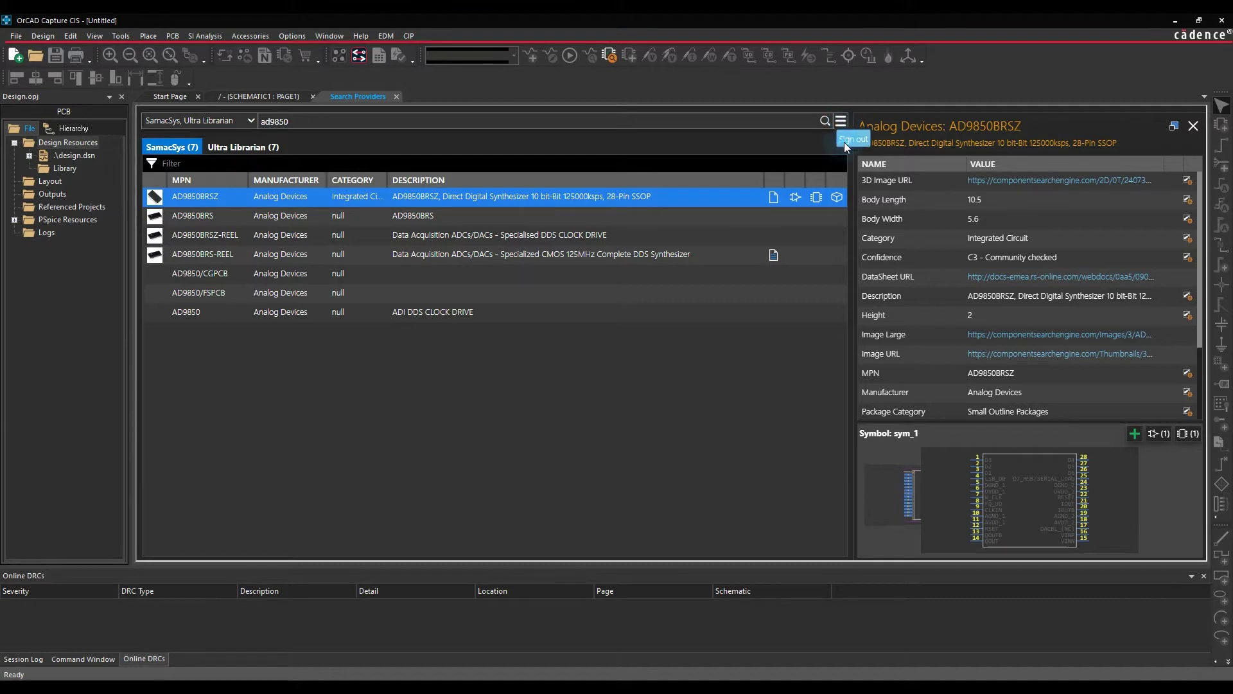
{"action": "left_click", "coordinate": [844, 142]}
Enter the Cadence and Ultra Librarian account passwords and submit the provider sign-in.
{"action": "left_click_drag", "start_coordinate": [731, 236], "coordinate": [585, 224]}
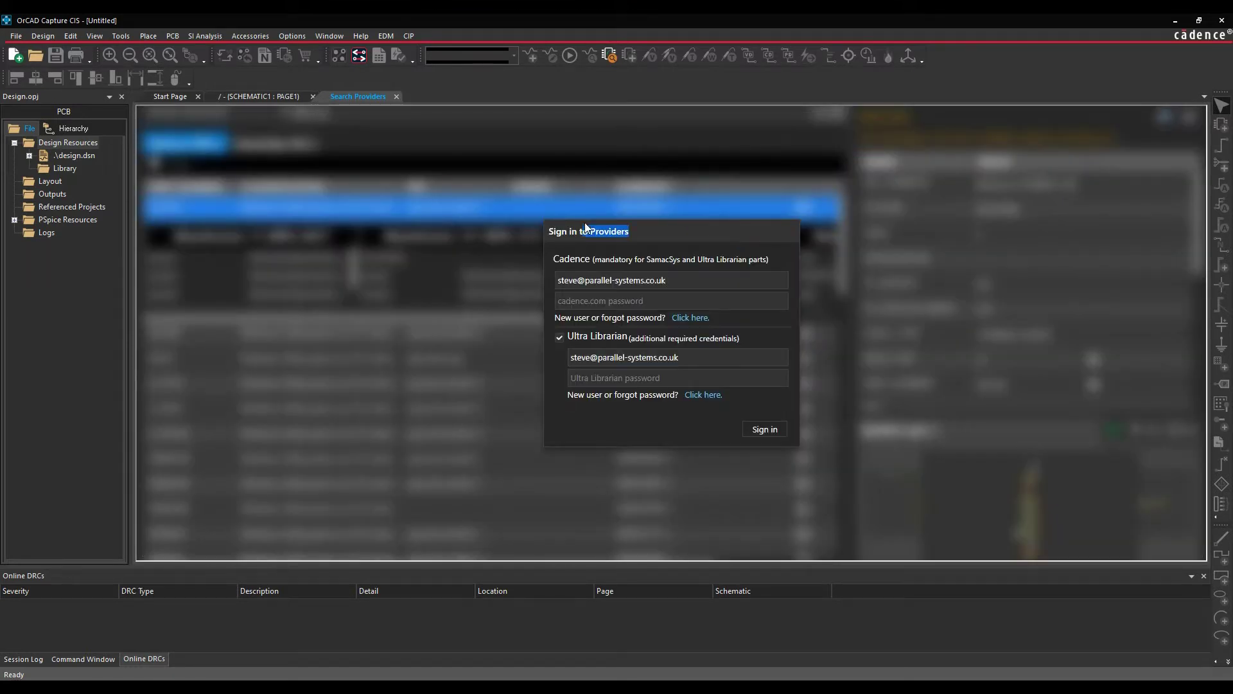
{"action": "left_click", "coordinate": [674, 234]}
{"action": "left_click", "coordinate": [576, 300]}
{"action": "type", "text": "•"}
{"action": "left_click", "coordinate": [610, 377]}
{"action": "type", "text": "•••••••"}
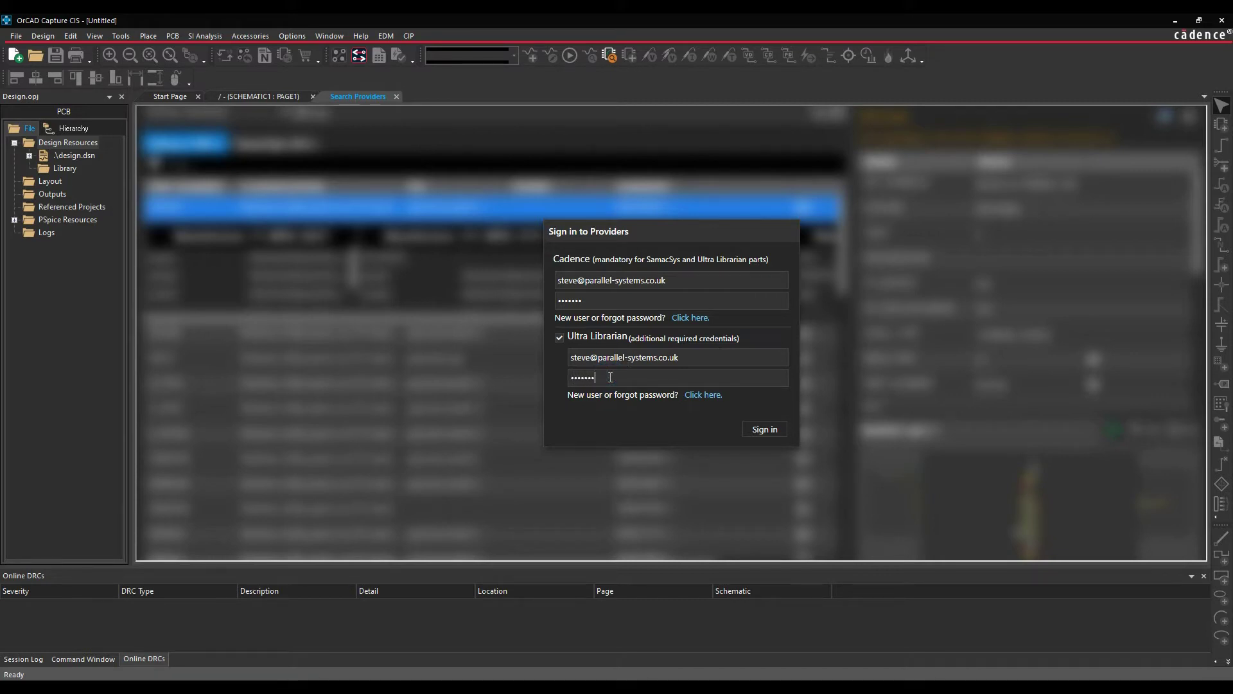
{"action": "left_click", "coordinate": [765, 430]}
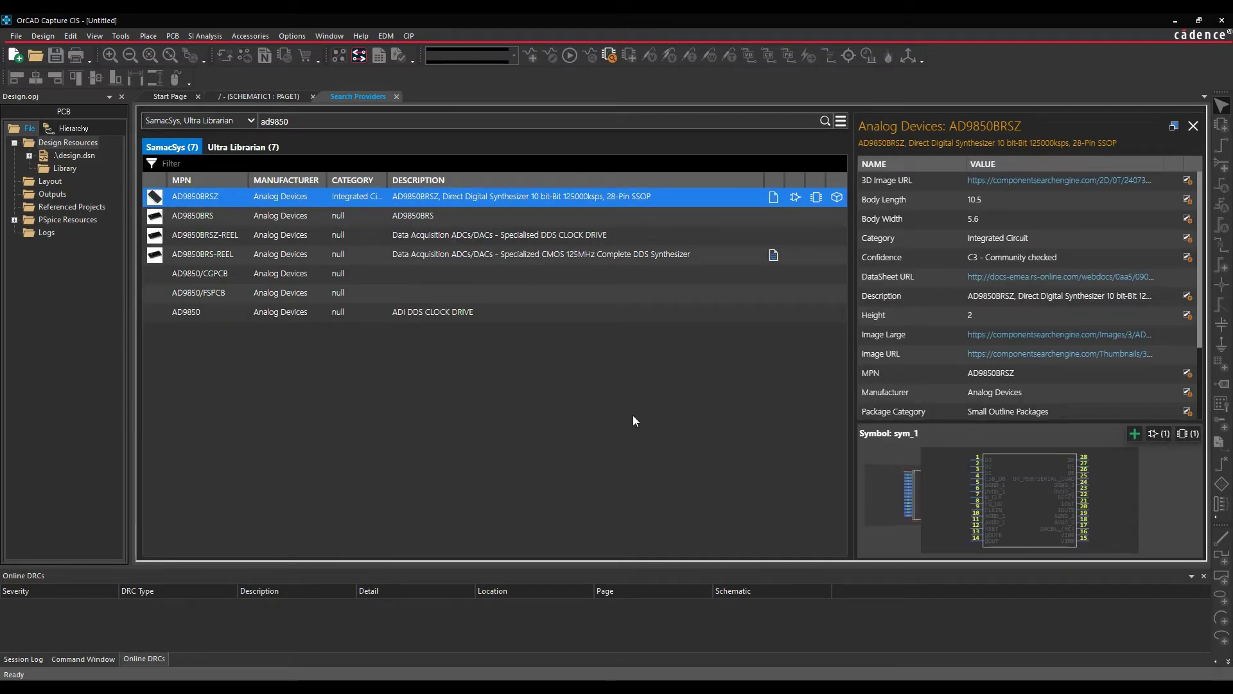
Once authentication completes, switch the ad9850 results to the Ultra Librarian source.
{"action": "double_click", "coordinate": [307, 120]}
{"action": "left_click", "coordinate": [419, 374]}
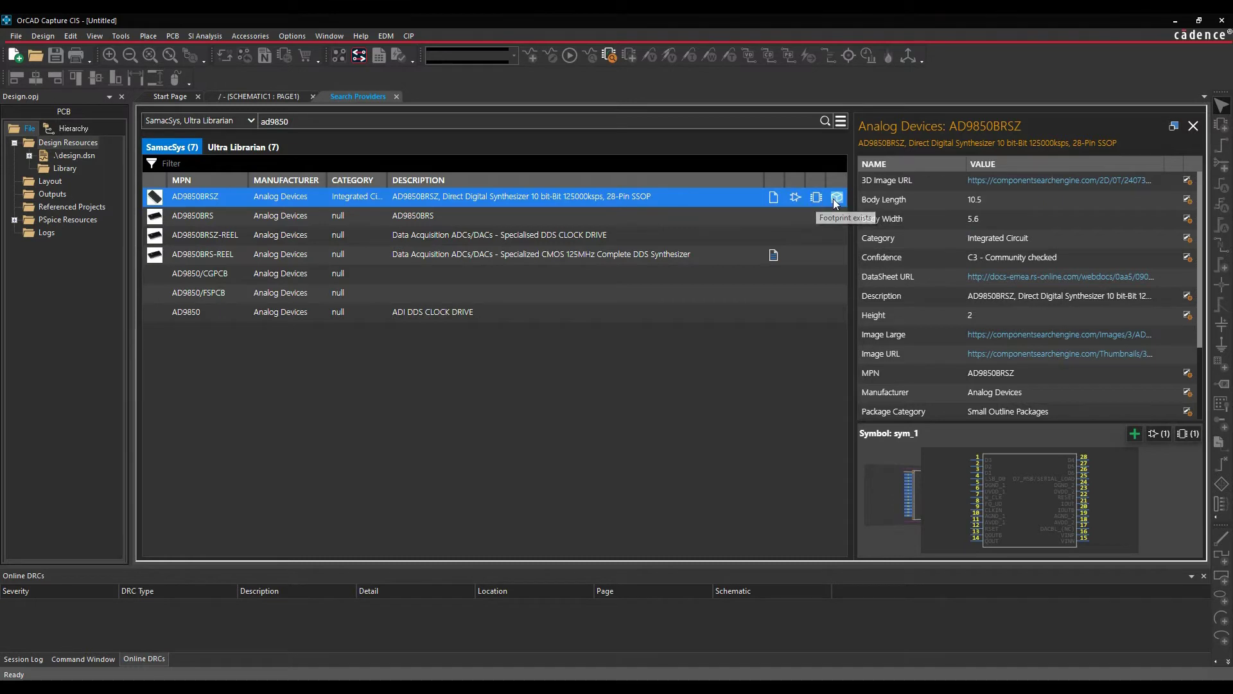
{"action": "left_click", "coordinate": [262, 149]}
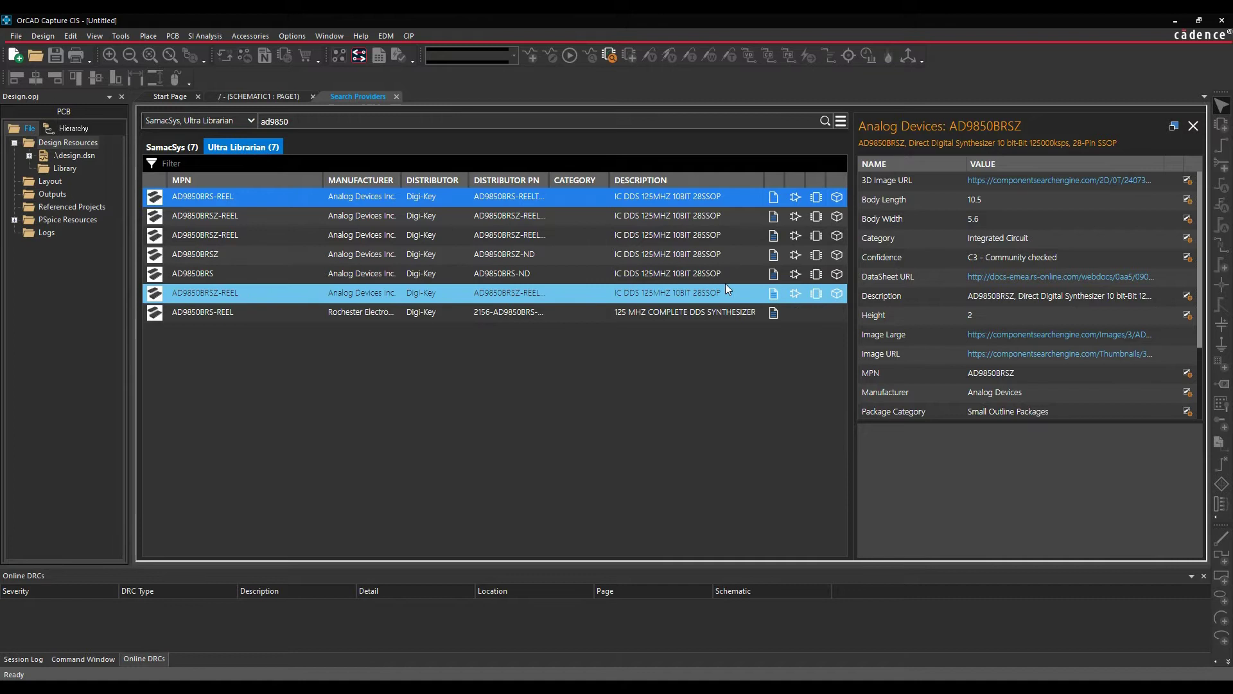
Select the AD9850BRSZ Digi-Key listing, preview footprints up to RS_28_ADI-L, and download it for placement.
{"action": "left_click", "coordinate": [354, 254]}
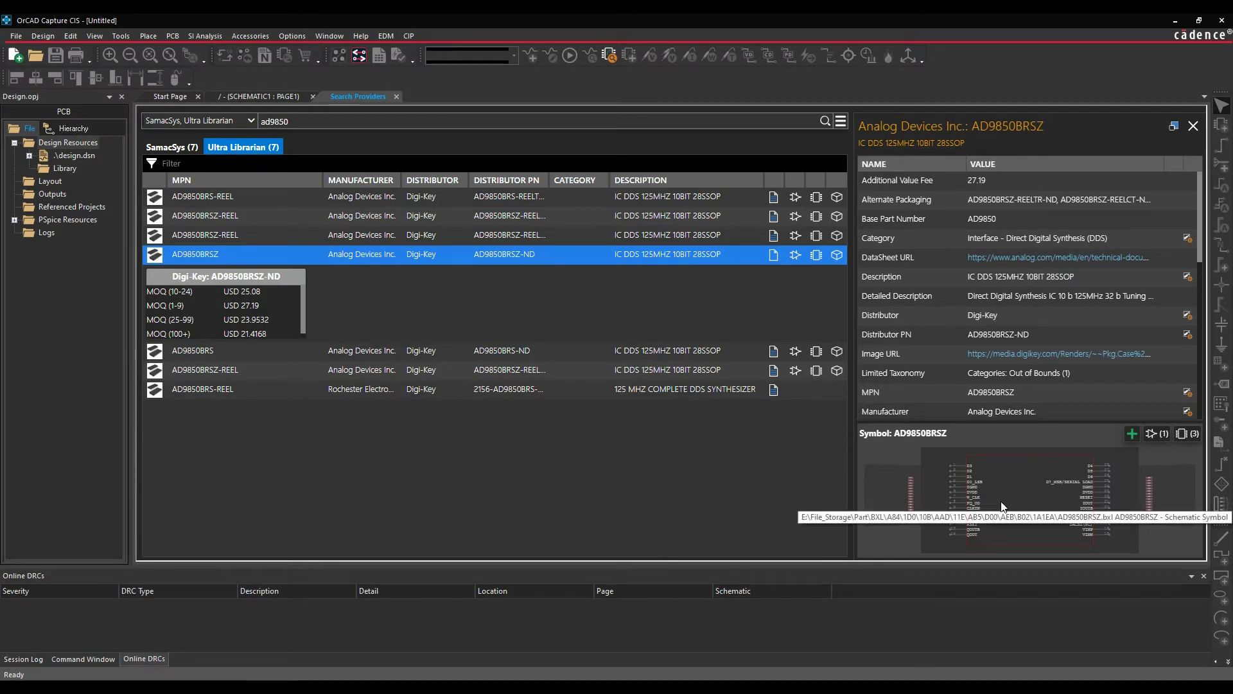
{"action": "left_click", "coordinate": [1167, 496]}
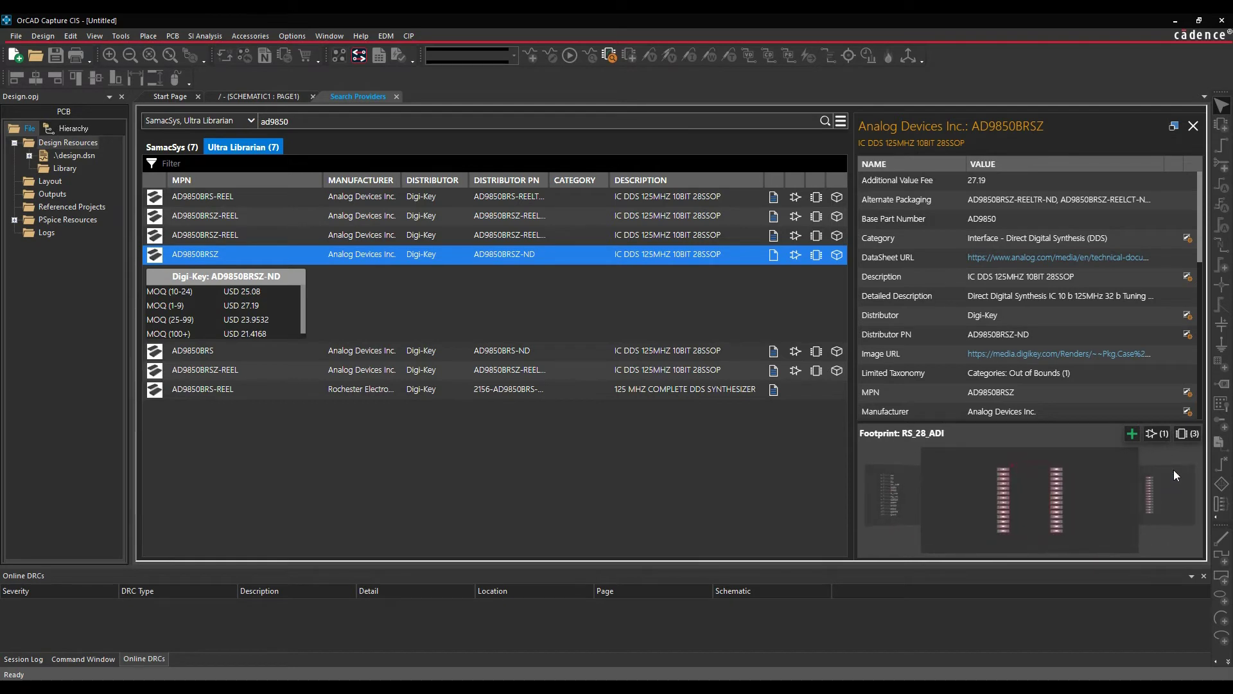
{"action": "left_click", "coordinate": [1161, 503]}
{"action": "left_click", "coordinate": [1156, 498]}
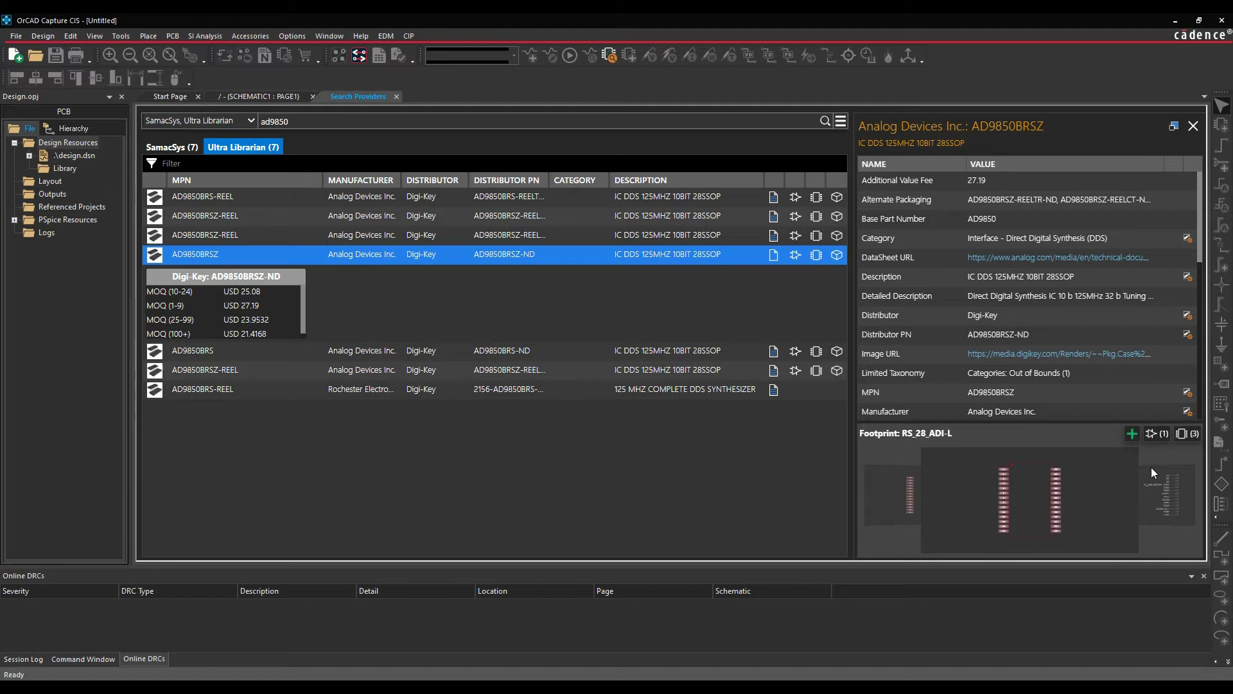
{"action": "left_click", "coordinate": [1133, 435]}
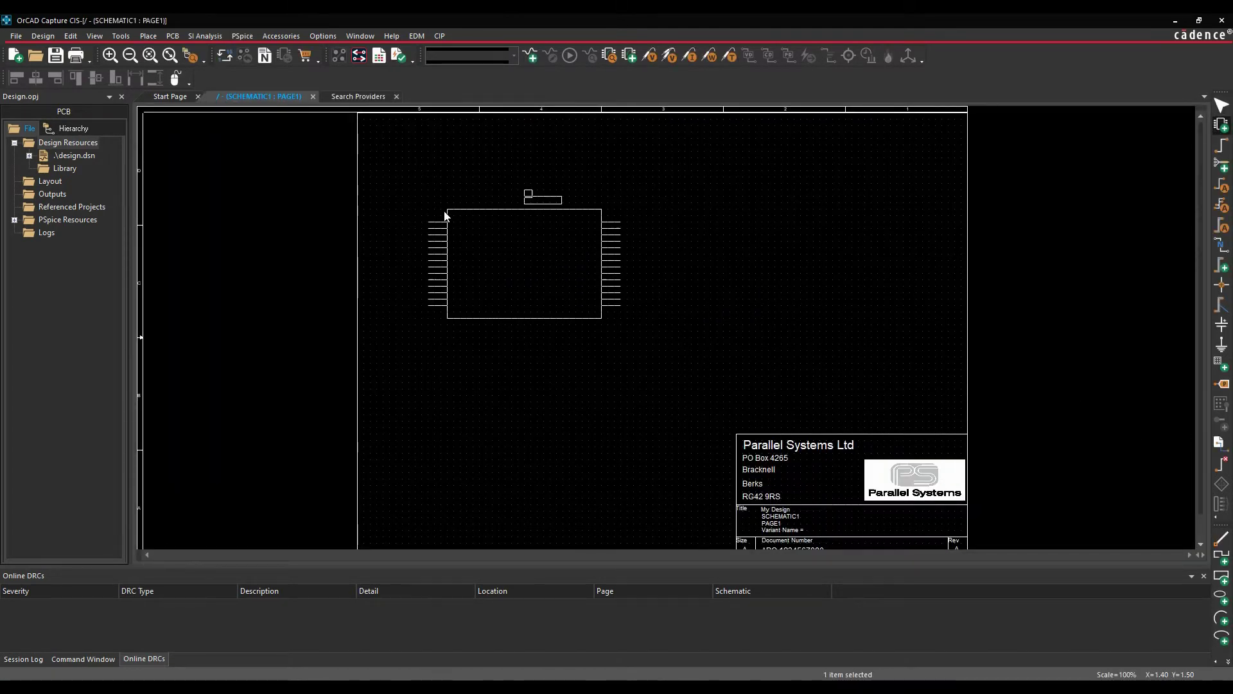
Place AD9850BRSZ parts U1 and U2 on the page, then move U2 further right.
{"action": "left_click", "coordinate": [445, 209]}
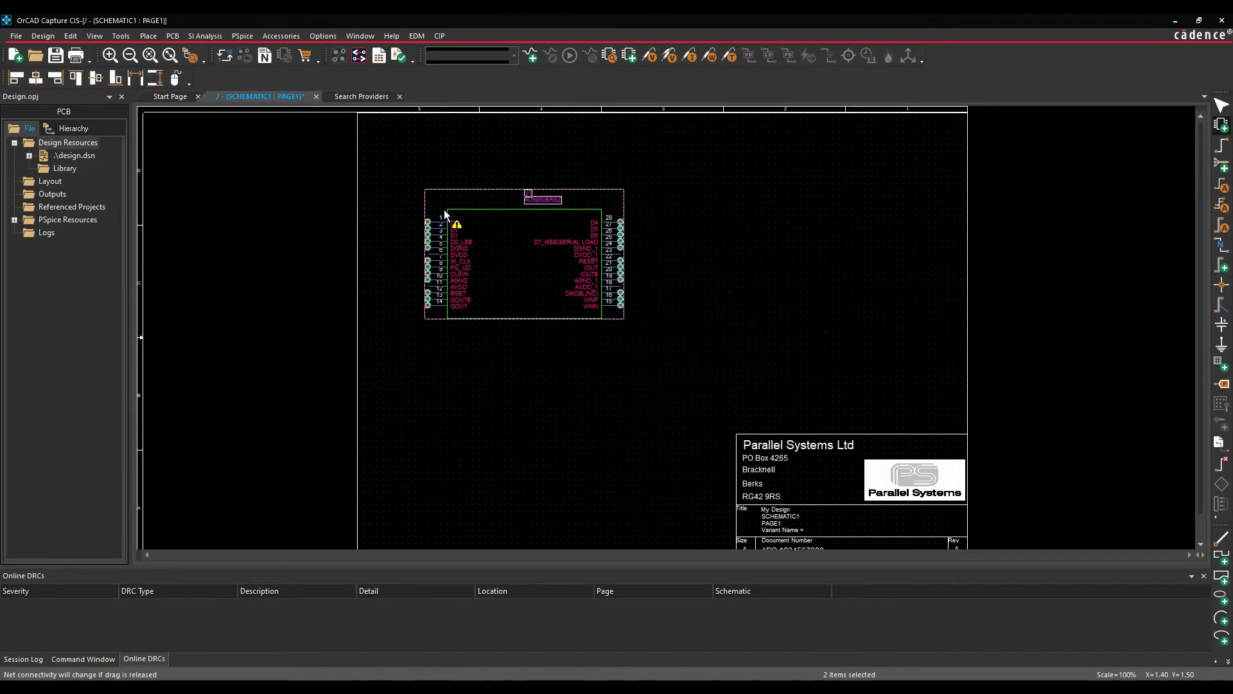
{"action": "left_click", "coordinate": [641, 214]}
{"action": "key", "text": "Escape"}
{"action": "left_click", "coordinate": [683, 272]}
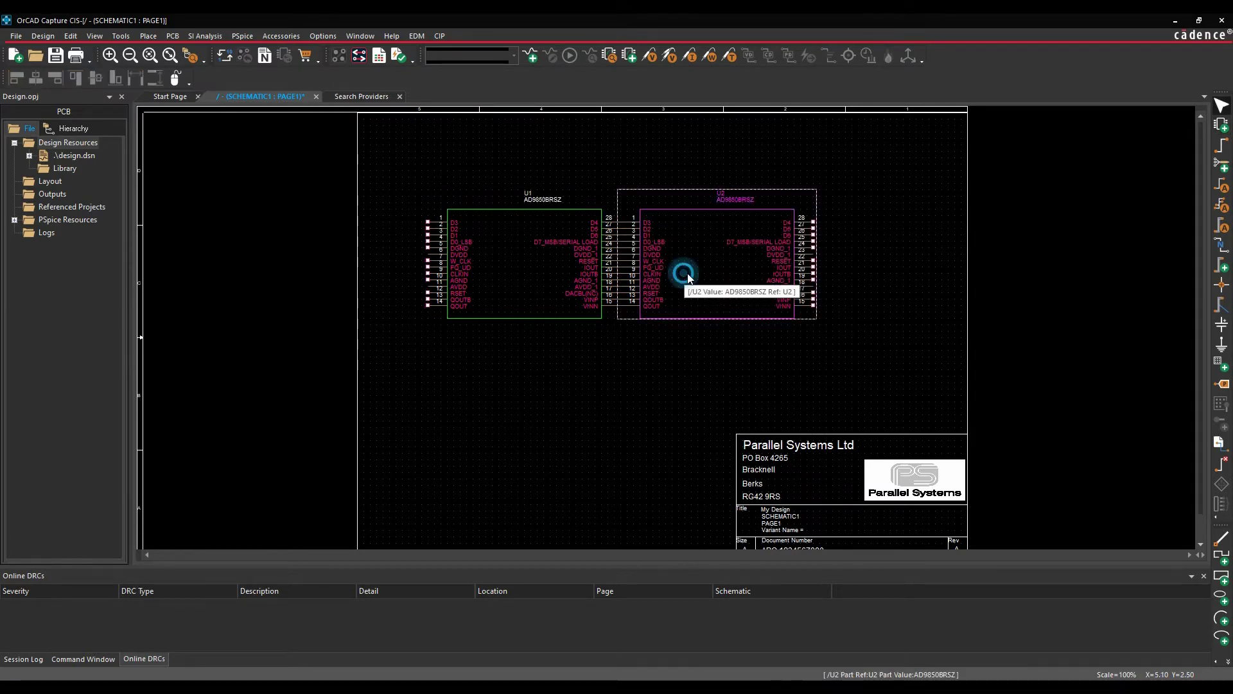
{"action": "left_click_drag", "start_coordinate": [683, 272], "coordinate": [753, 272]}
{"action": "left_click", "coordinate": [720, 392]}
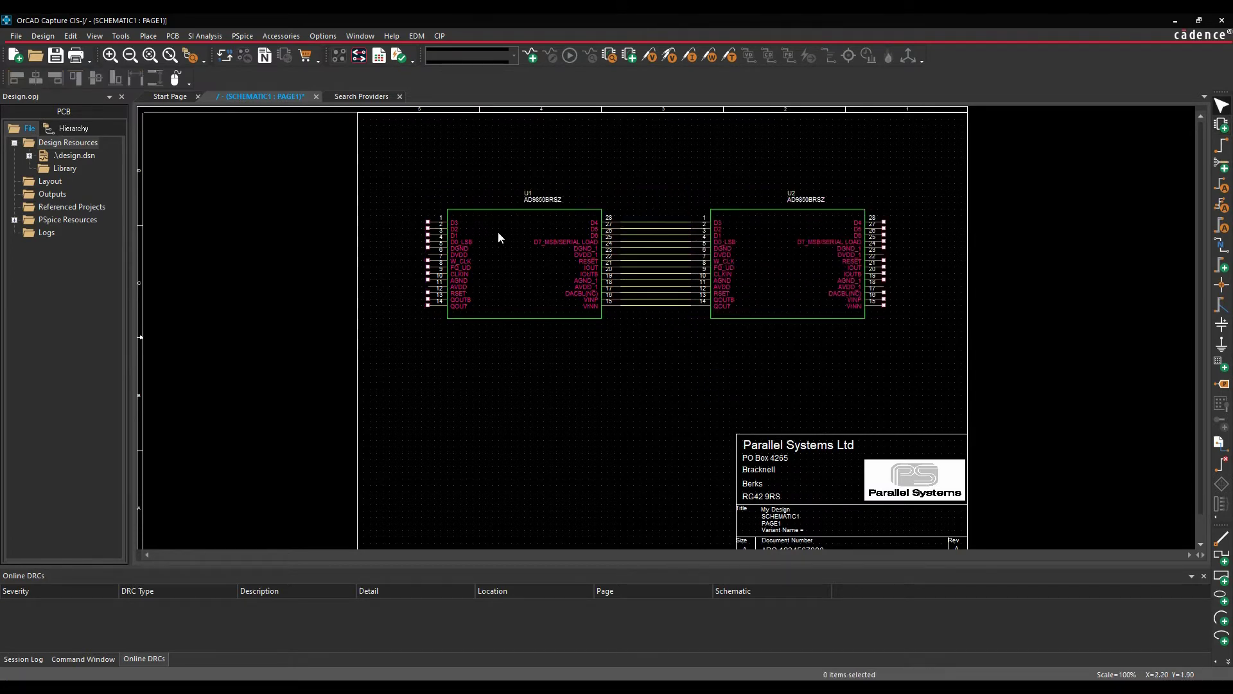
{"action": "double_click", "coordinate": [533, 254]}
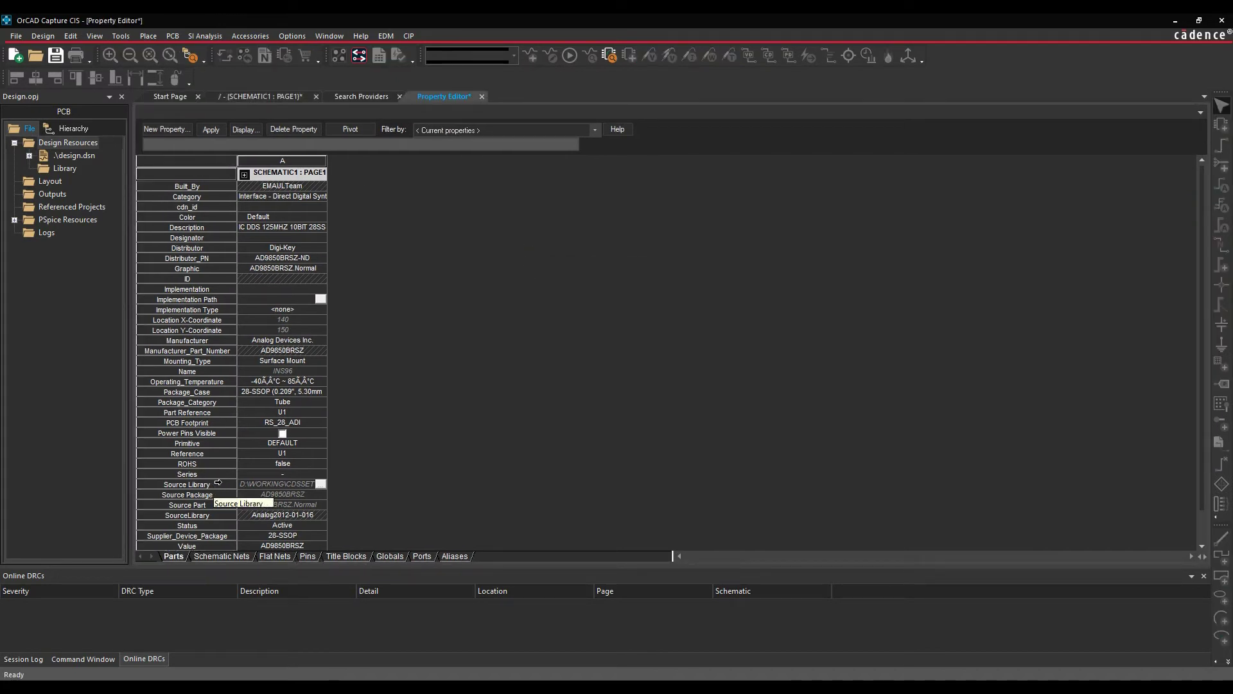
{"action": "left_click", "coordinate": [481, 96]}
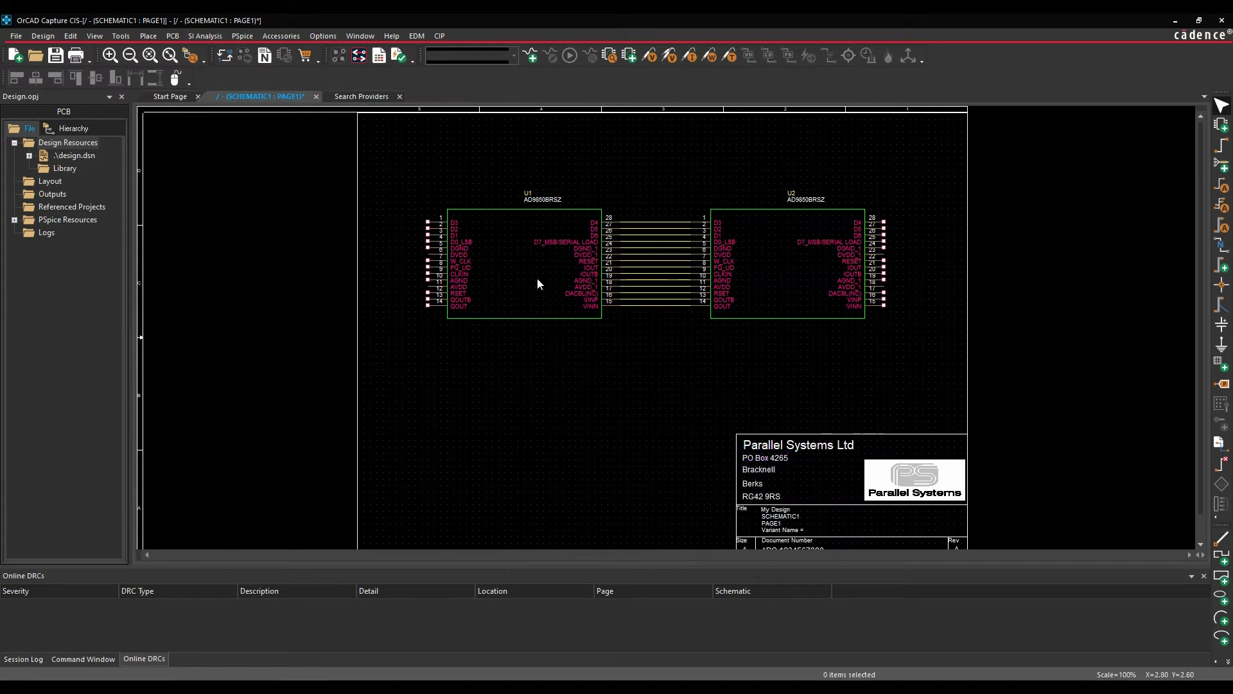
{"action": "left_click", "coordinate": [537, 278]}
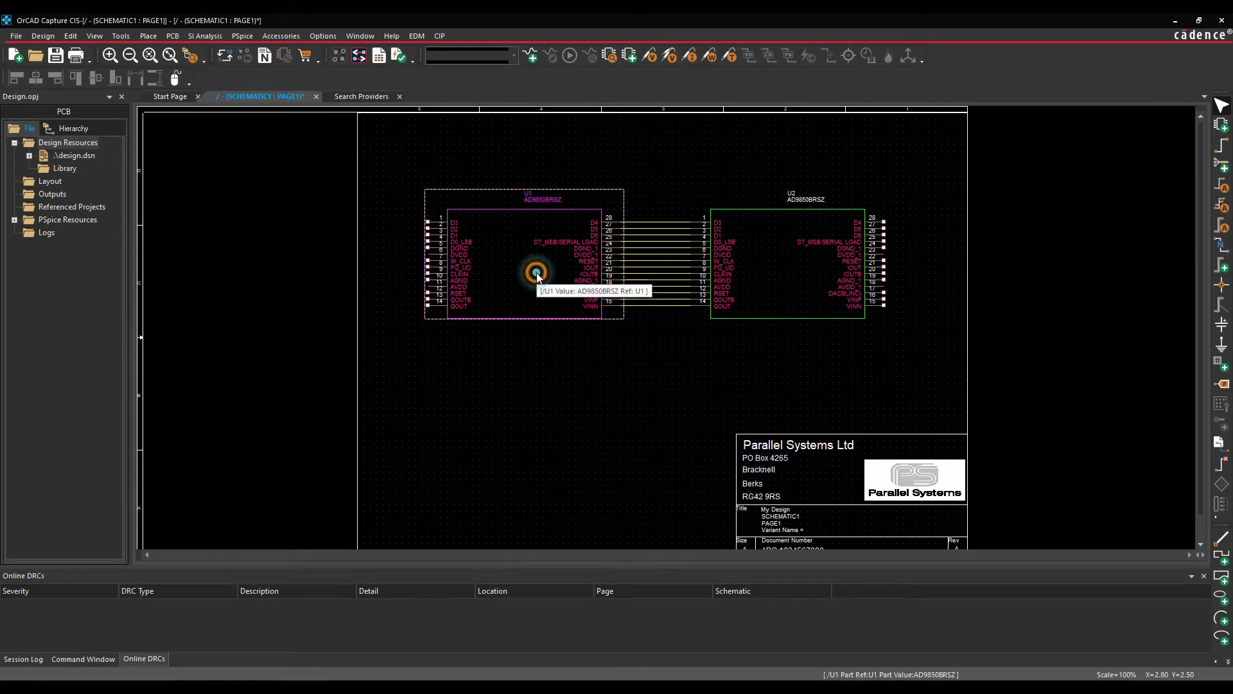
{"action": "right_click", "coordinate": [537, 276]}
{"action": "left_click", "coordinate": [577, 130]}
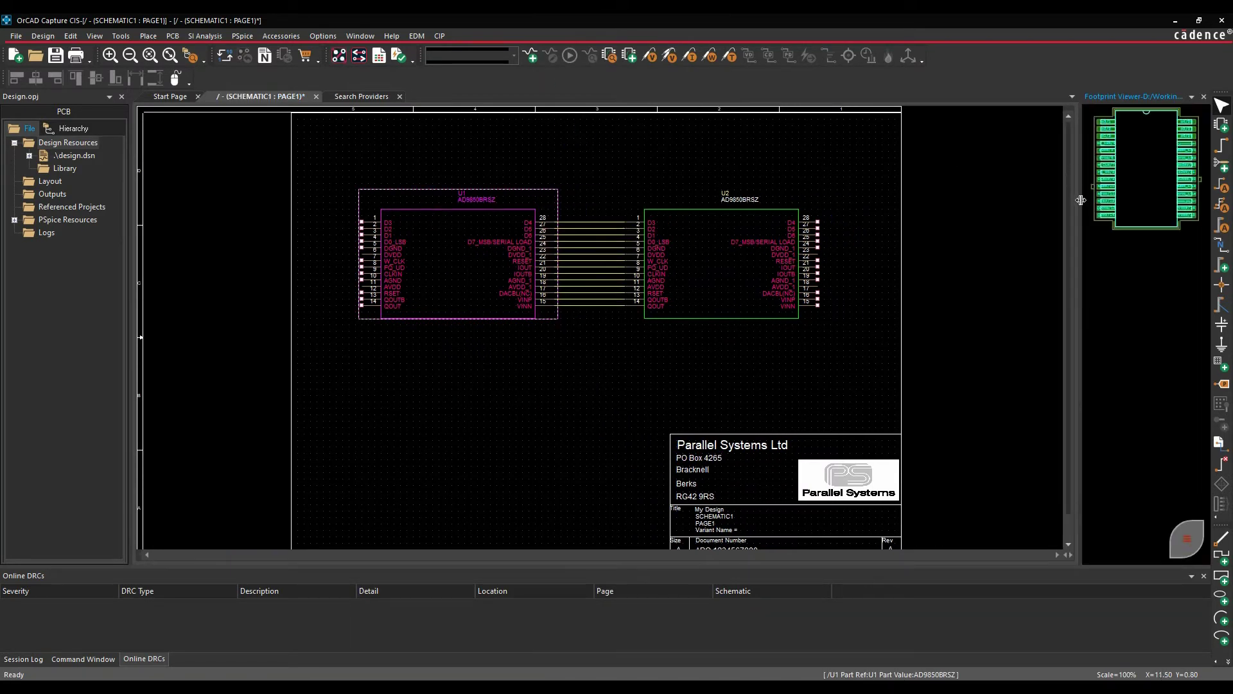
{"action": "left_click", "coordinate": [1204, 96]}
{"action": "left_click", "coordinate": [758, 397]}
{"action": "left_click", "coordinate": [578, 270]}
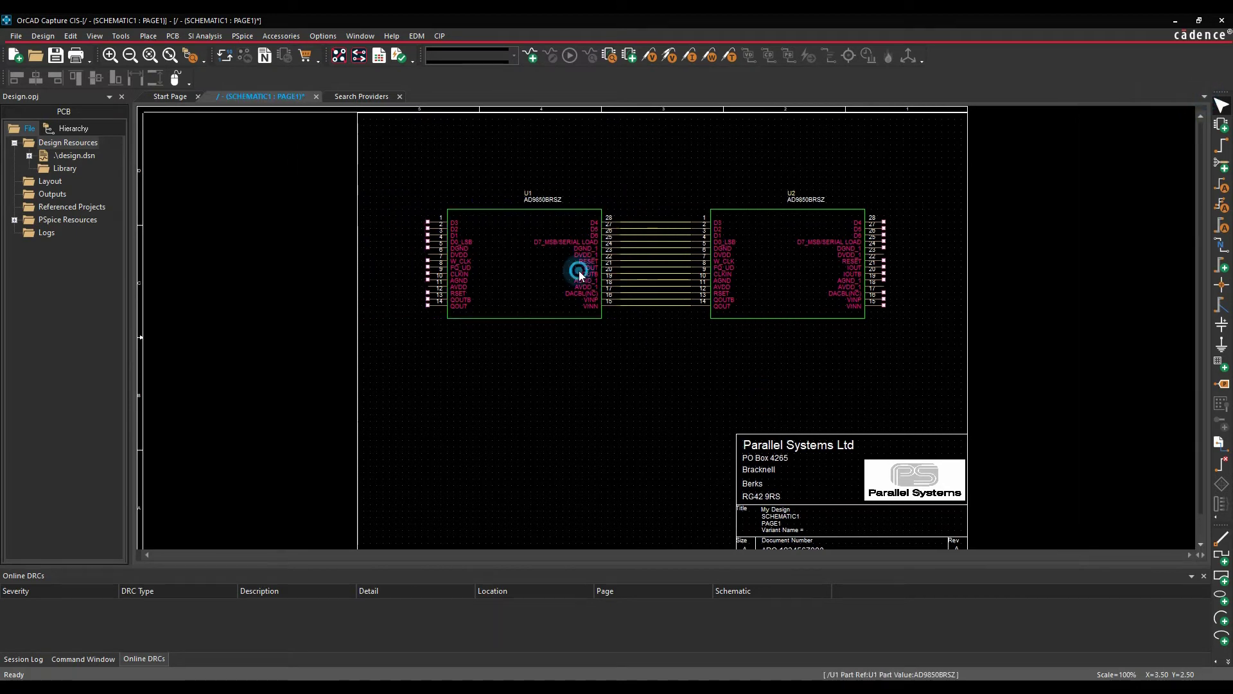
{"action": "right_click", "coordinate": [578, 272]}
{"action": "left_click", "coordinate": [614, 131]}
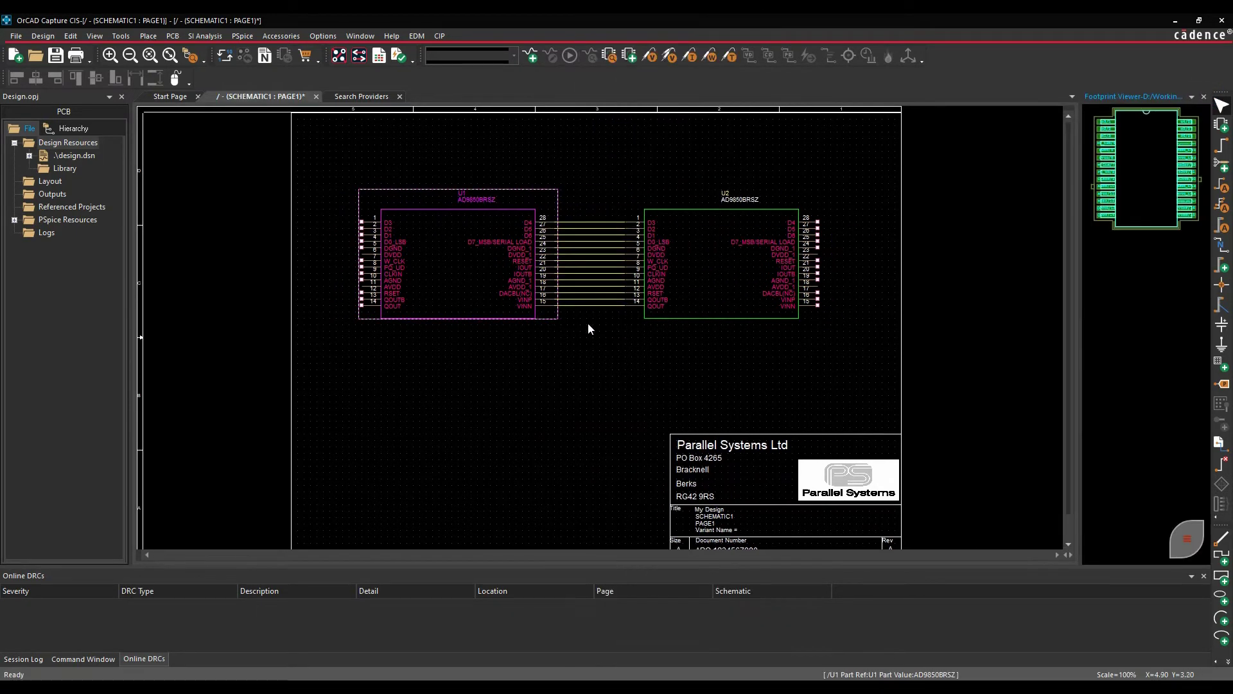
{"action": "left_click", "coordinate": [576, 350]}
{"action": "scroll", "coordinate": [607, 303], "scroll_direction": "up", "scroll_amount": 2, "text": "ctrl"}
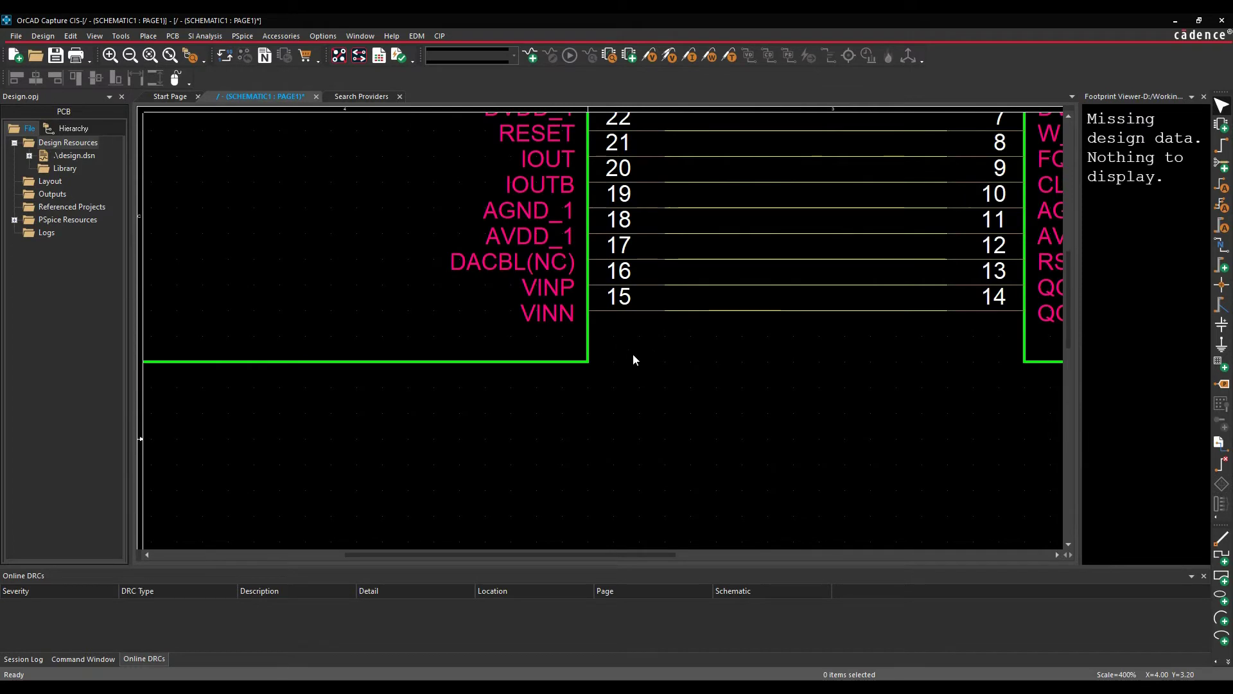
{"action": "left_click", "coordinate": [630, 311]}
{"action": "left_click", "coordinate": [646, 287]}
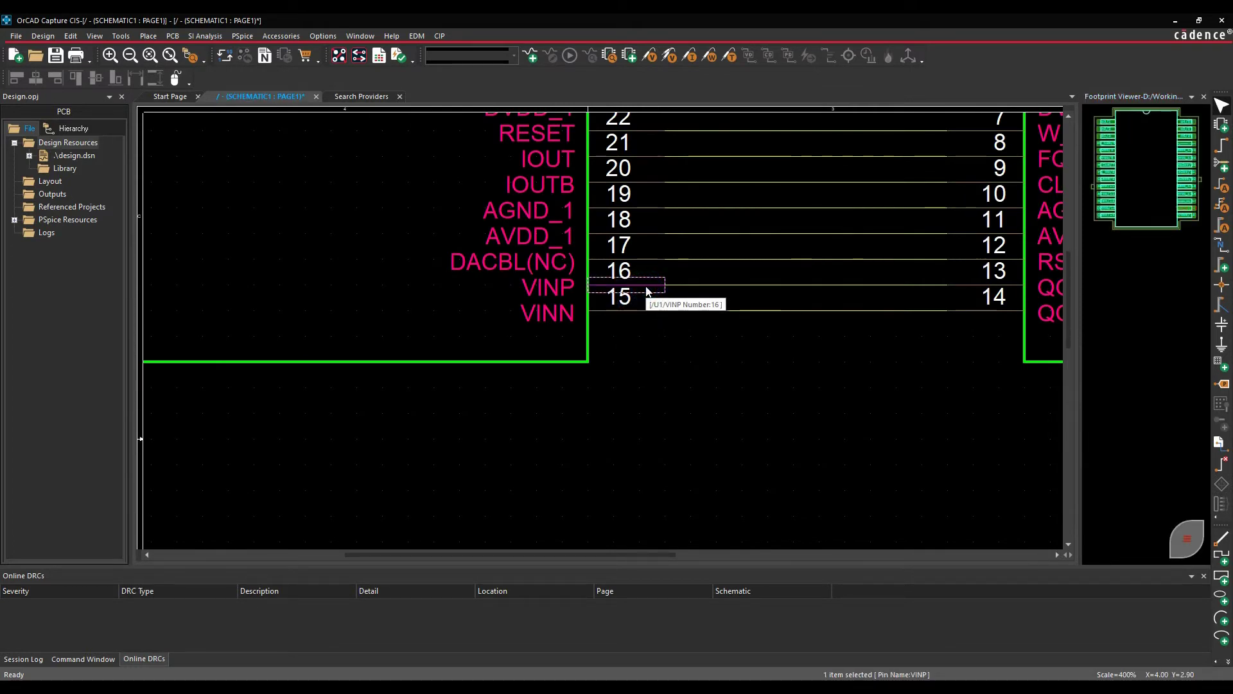
{"action": "left_click", "coordinate": [646, 205]}
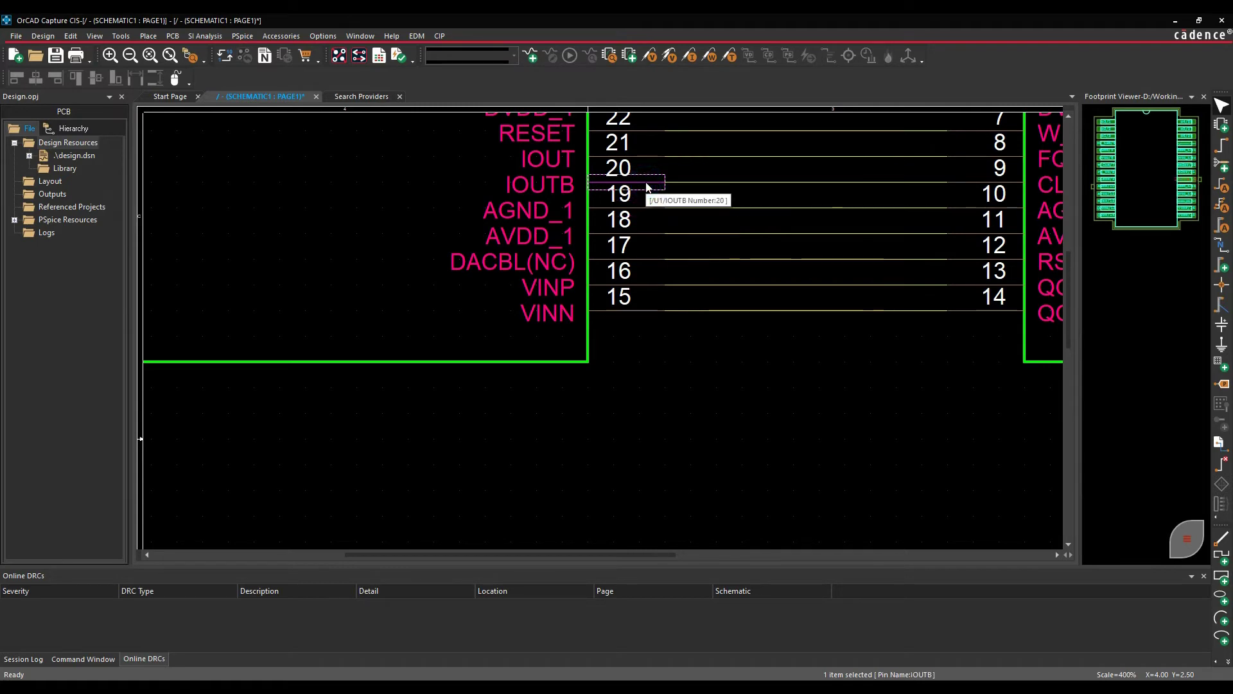
{"action": "left_click", "coordinate": [828, 437]}
{"action": "left_click", "coordinate": [1204, 97]}
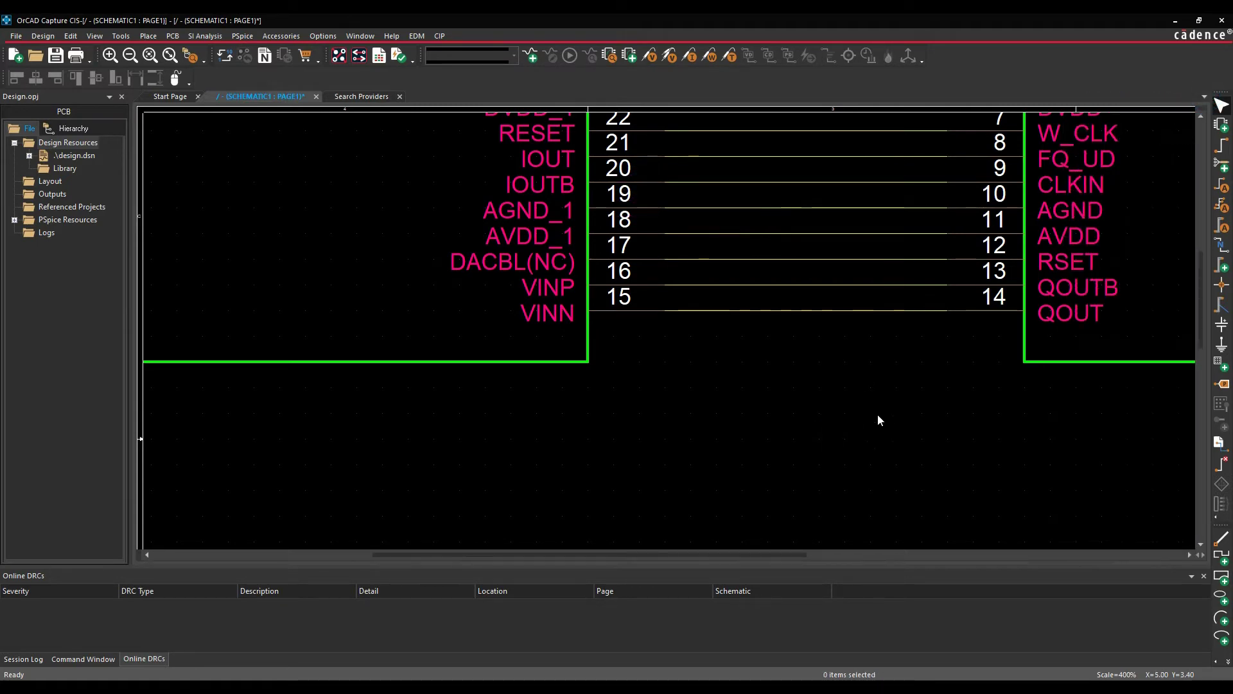
{"action": "scroll", "coordinate": [805, 424], "scroll_direction": "down", "scroll_amount": 4, "text": "ctrl"}
Save the design, create a new board layout, and launch PCB Designer Professional w/PSpice.
{"action": "left_click", "coordinate": [79, 158]}
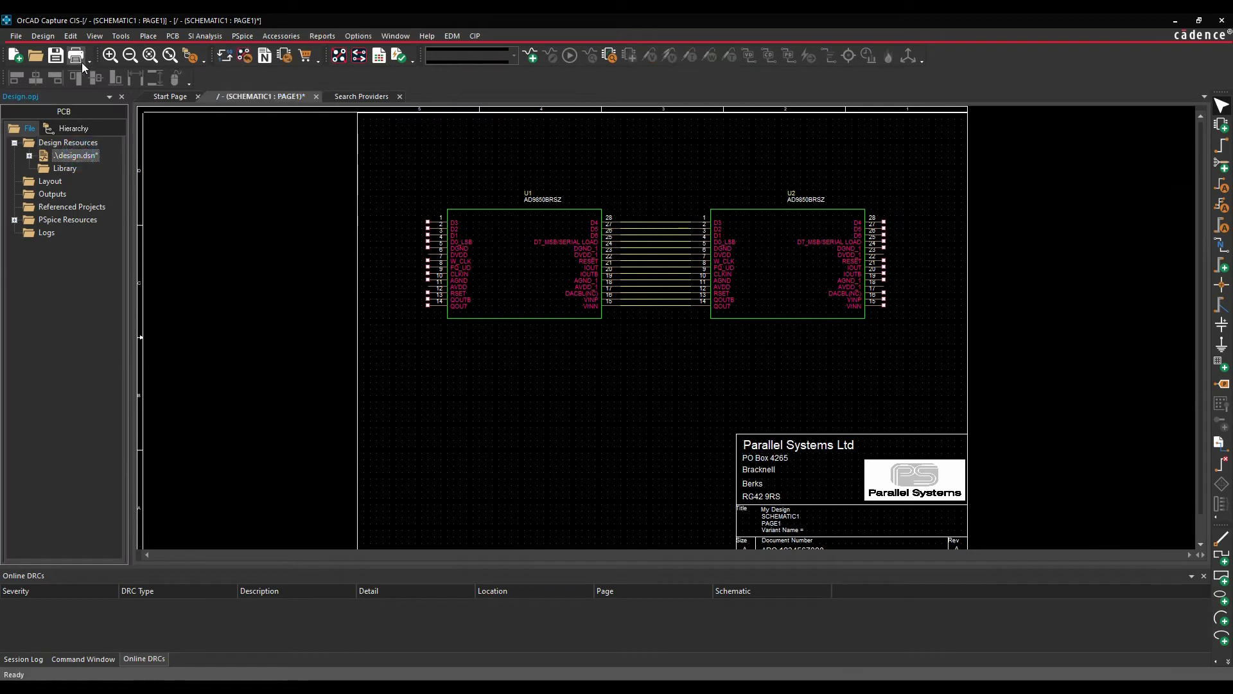
{"action": "left_click", "coordinate": [56, 58]}
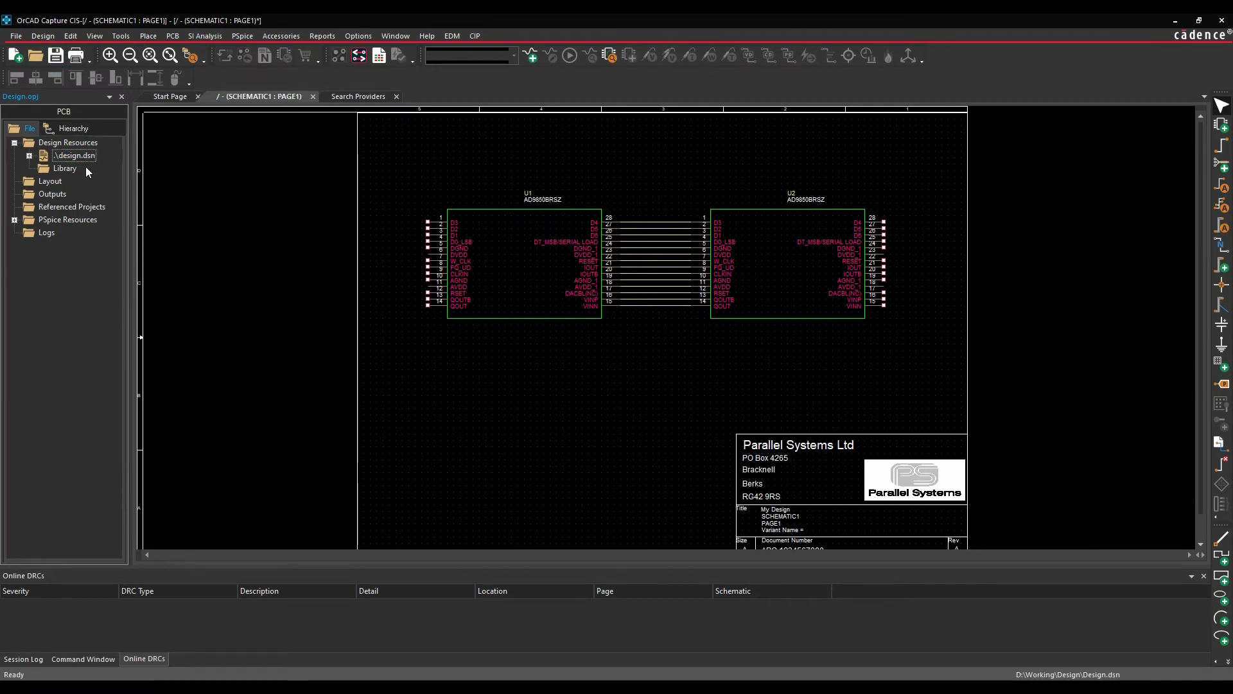
{"action": "left_click", "coordinate": [173, 36]}
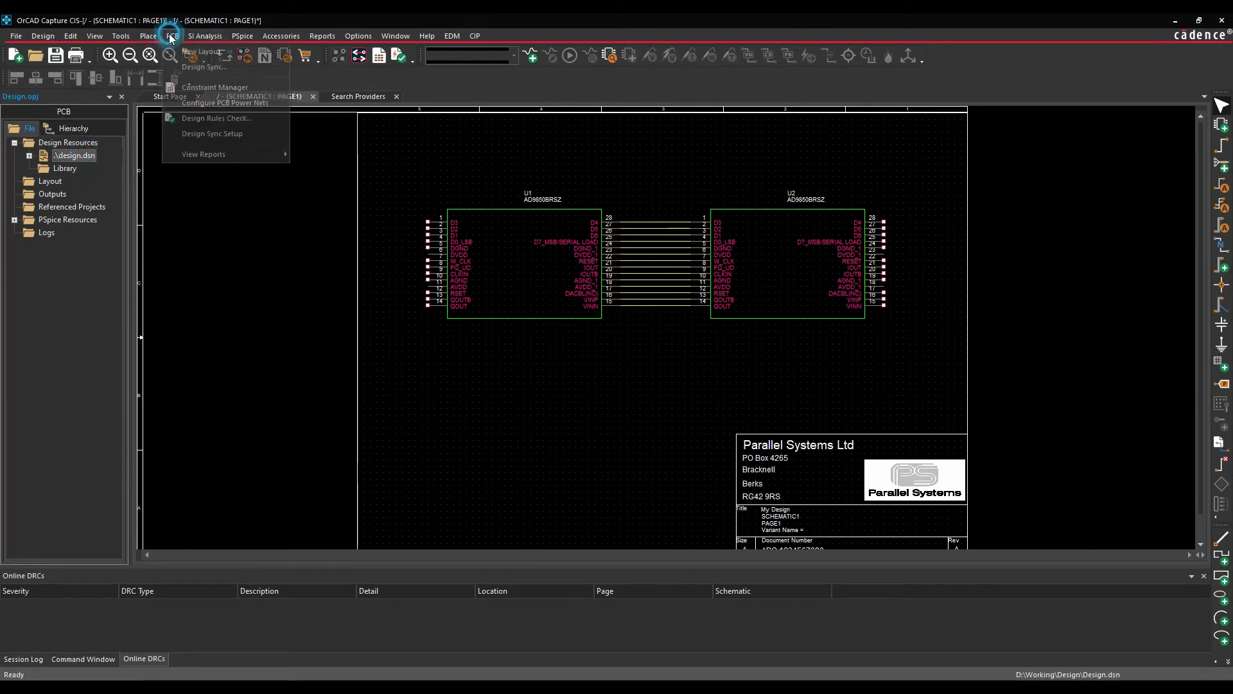
{"action": "left_click", "coordinate": [199, 49]}
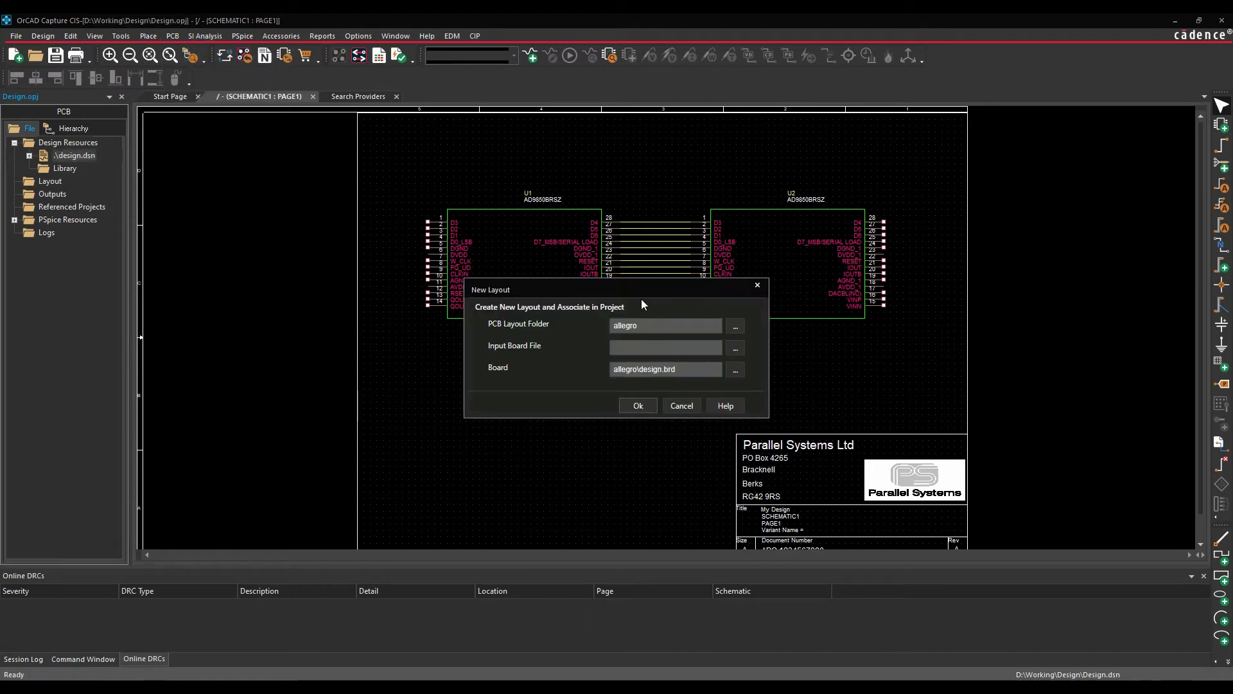
{"action": "left_click", "coordinate": [644, 409]}
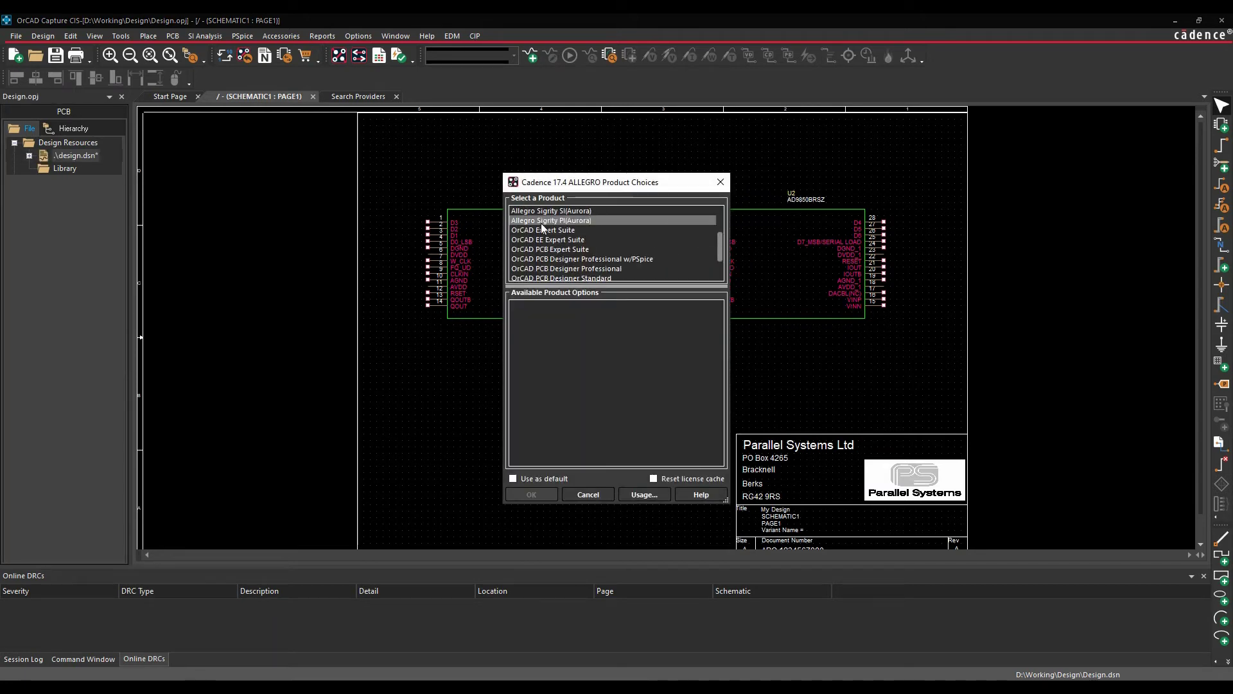
{"action": "left_click", "coordinate": [582, 259]}
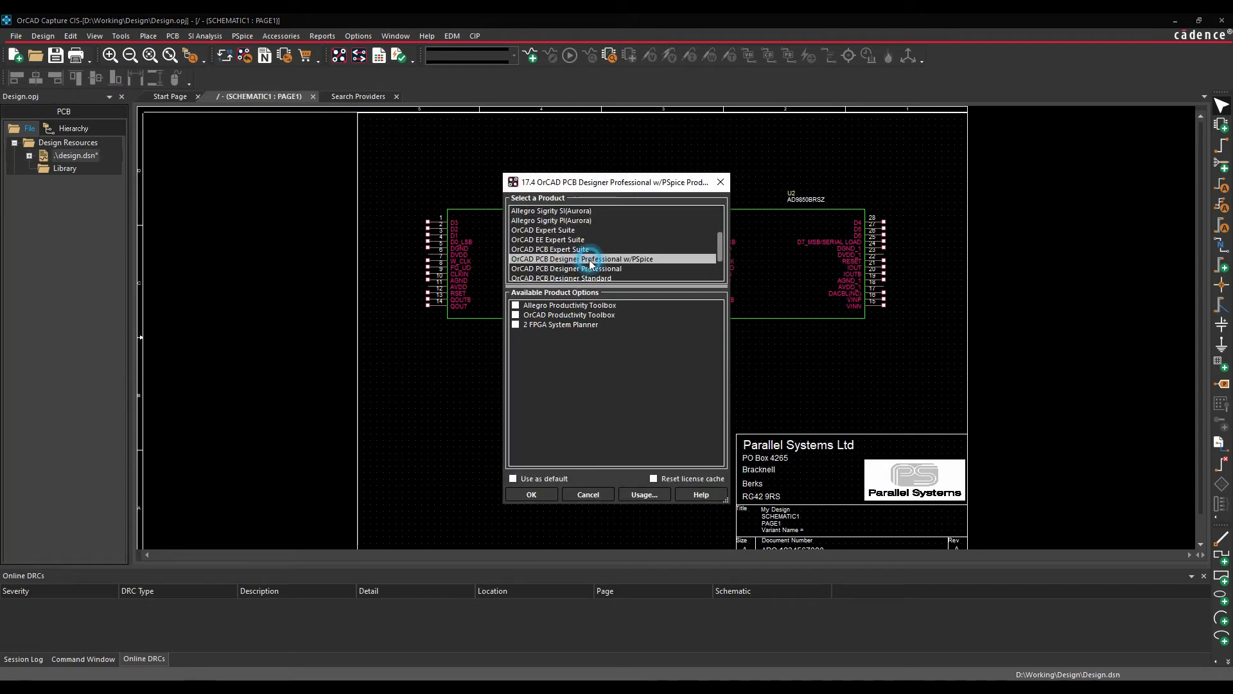
{"action": "left_click", "coordinate": [540, 494]}
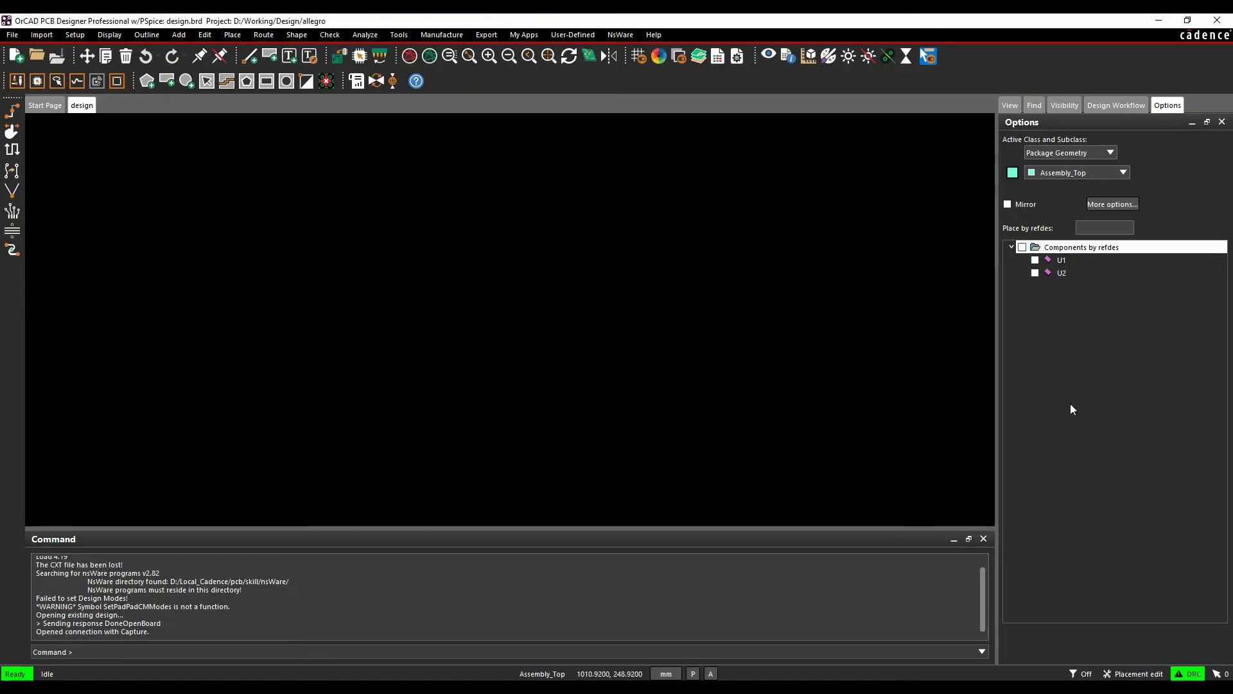
Place footprints U1 and U2 side by side at the lower left and fit the view.
{"action": "left_click", "coordinate": [1023, 248]}
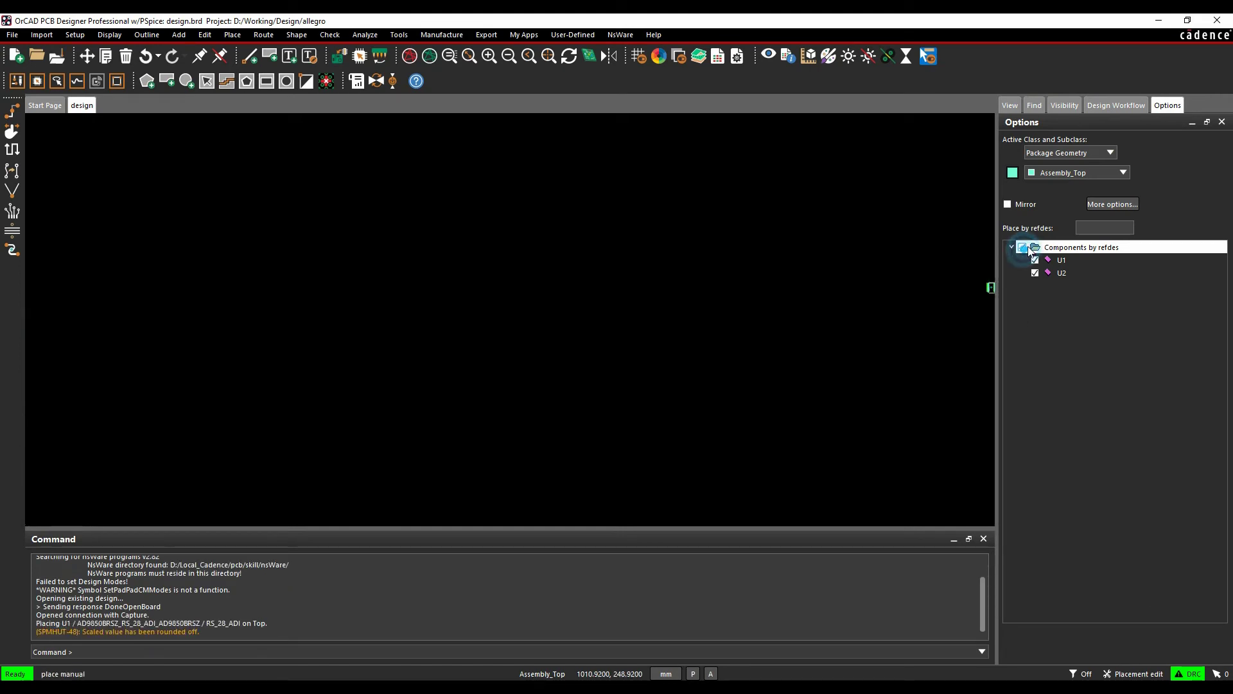
{"action": "left_click", "coordinate": [55, 485]}
{"action": "left_click", "coordinate": [78, 485]}
{"action": "key", "text": "F2"}
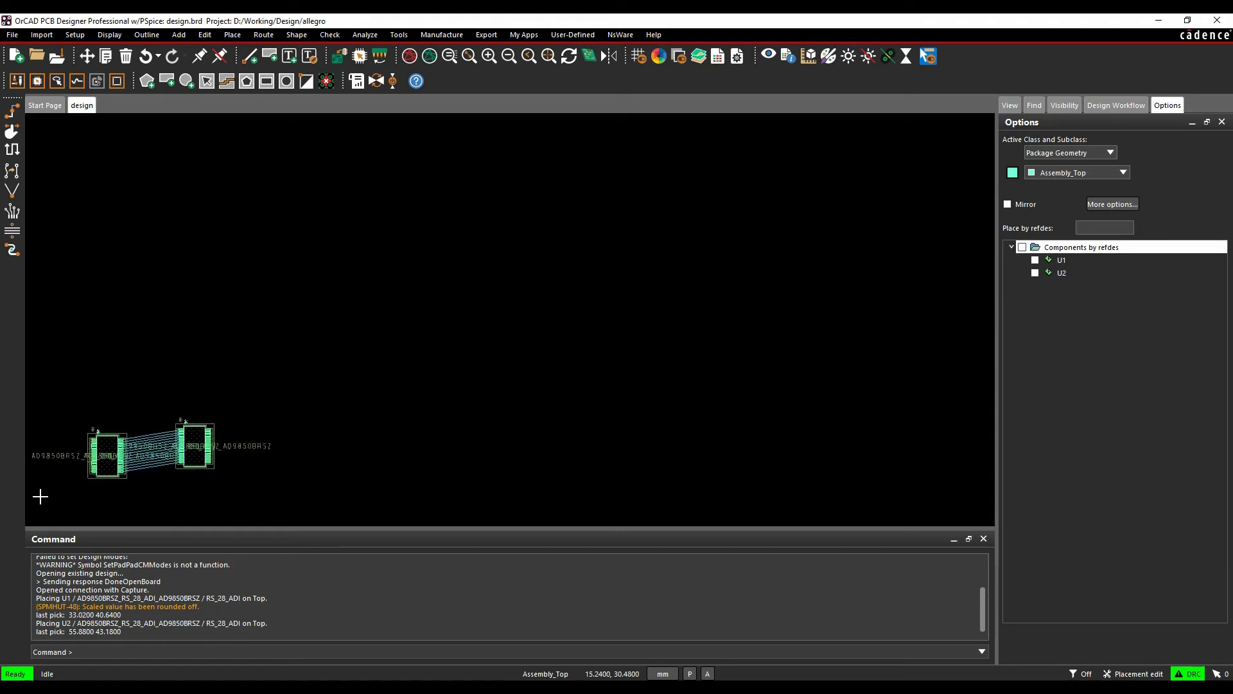
Draw a rectangular Board Geometry/Design_Outline outline enclosing U1 and U2.
{"action": "left_click", "coordinate": [169, 82]}
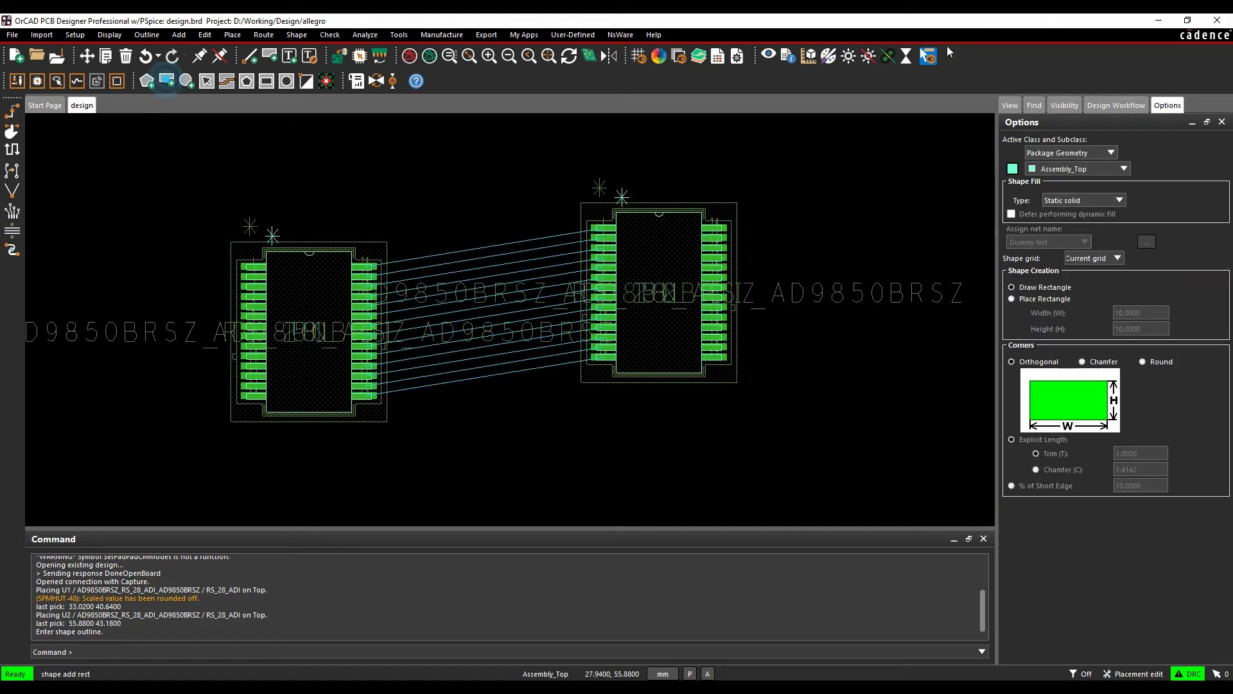
{"action": "left_click", "coordinate": [1069, 152]}
{"action": "left_click", "coordinate": [1069, 174]}
{"action": "left_click", "coordinate": [1070, 171]}
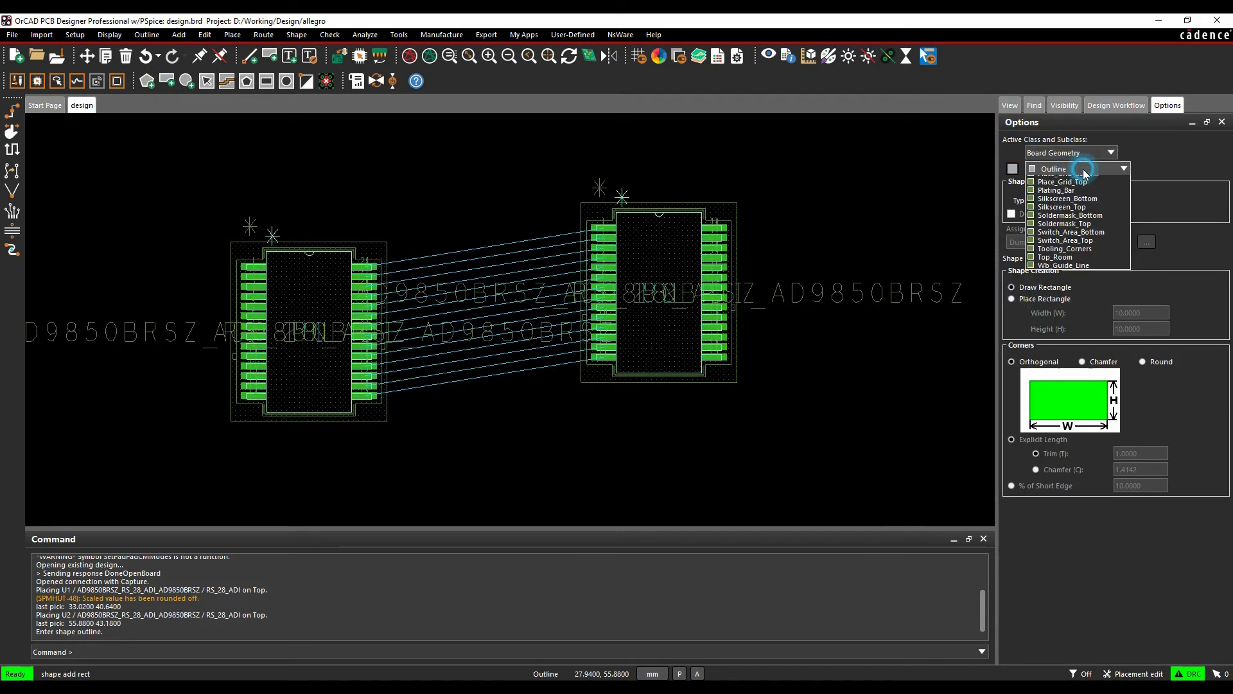
{"action": "left_click", "coordinate": [1077, 222]}
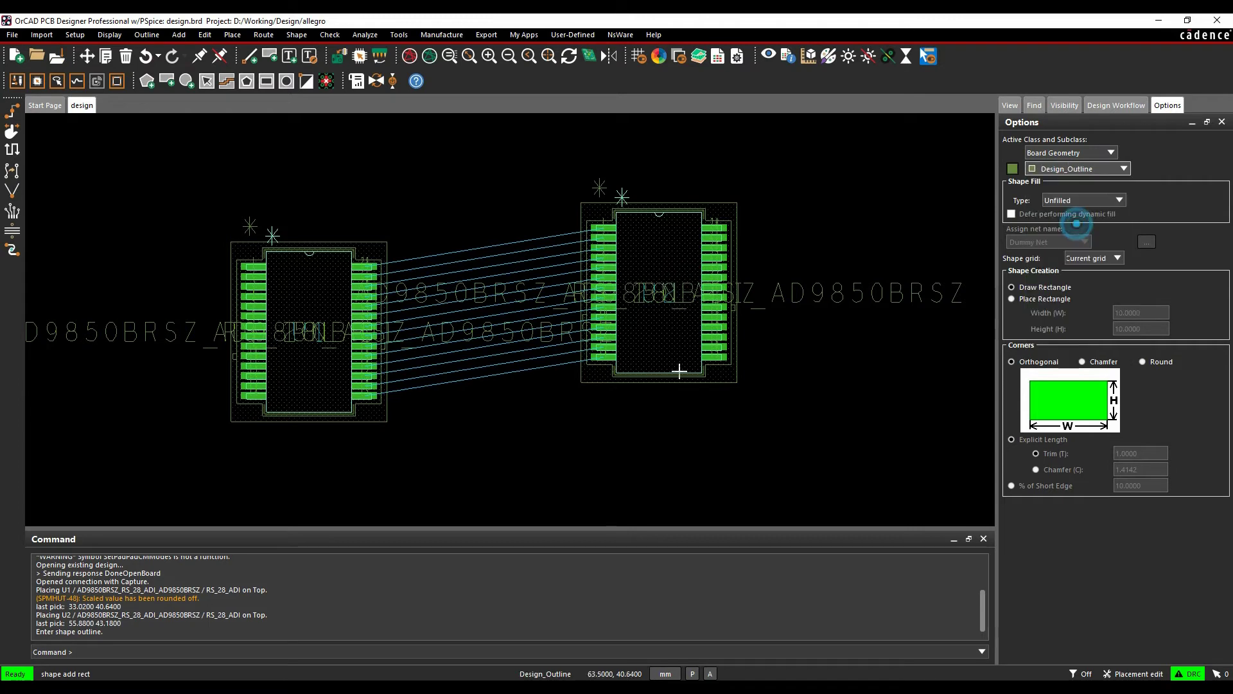
{"action": "left_click", "coordinate": [191, 462]}
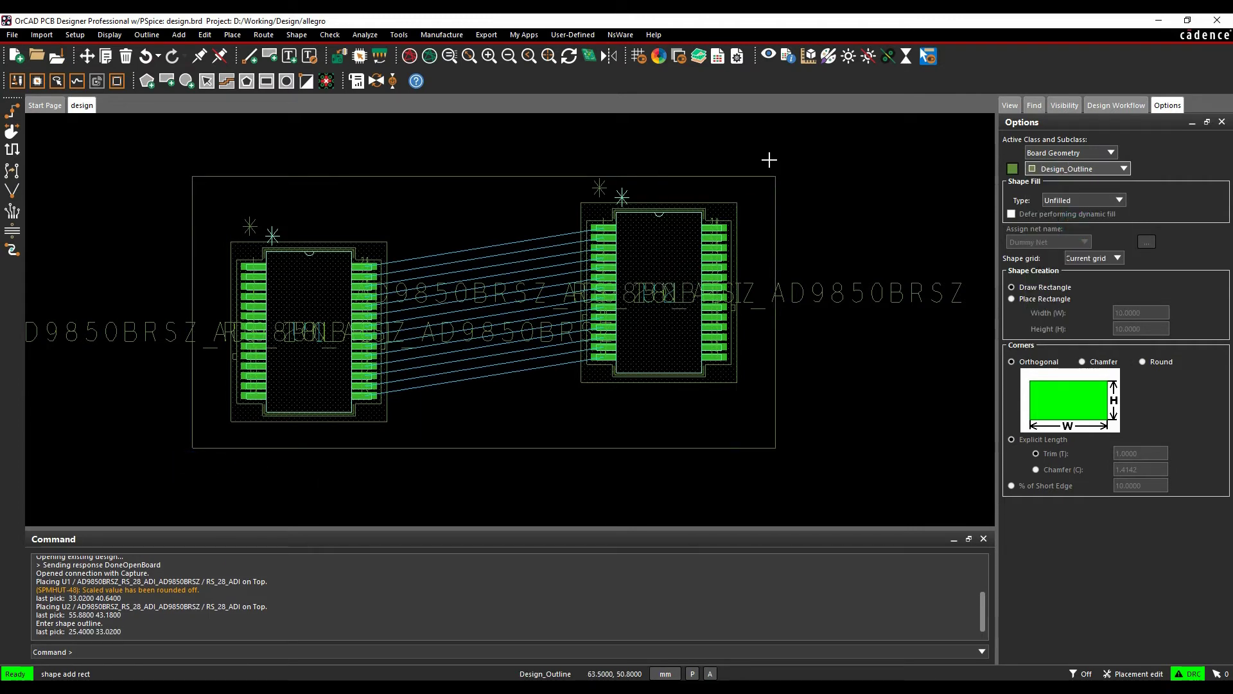
{"action": "left_click", "coordinate": [775, 137]}
{"action": "right_click", "coordinate": [858, 175]}
{"action": "left_click", "coordinate": [867, 180]}
{"action": "left_click", "coordinate": [831, 169]}
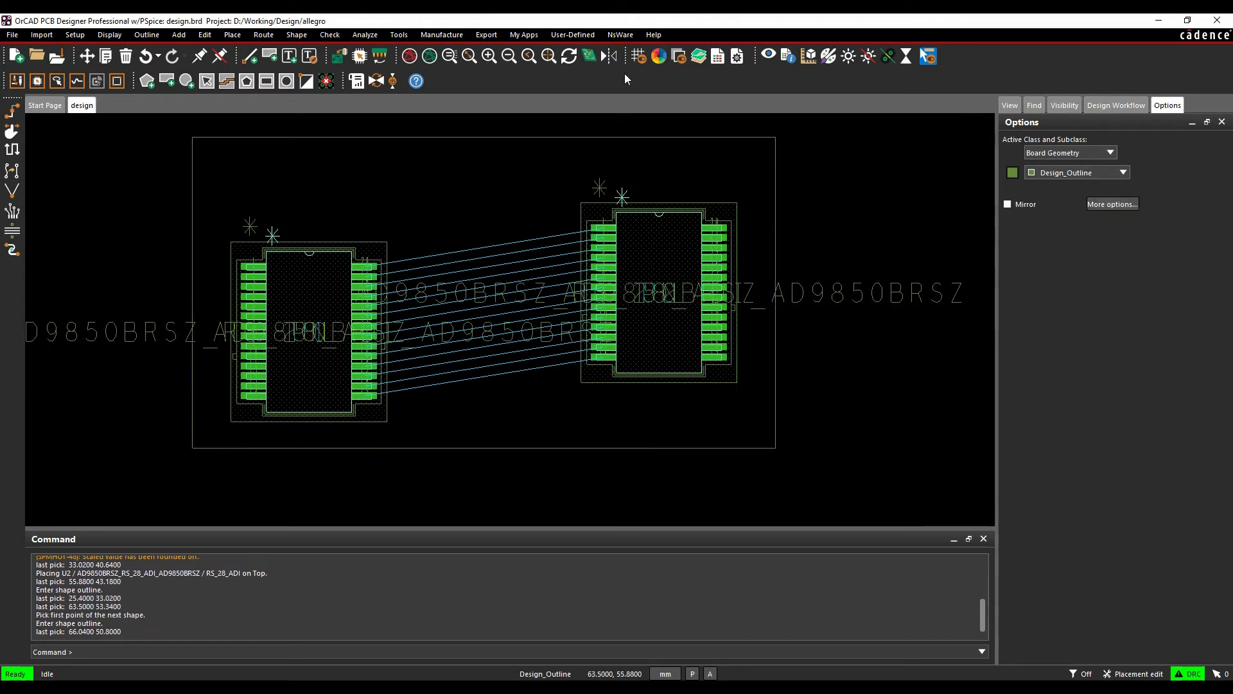
{"action": "left_click", "coordinate": [571, 57]}
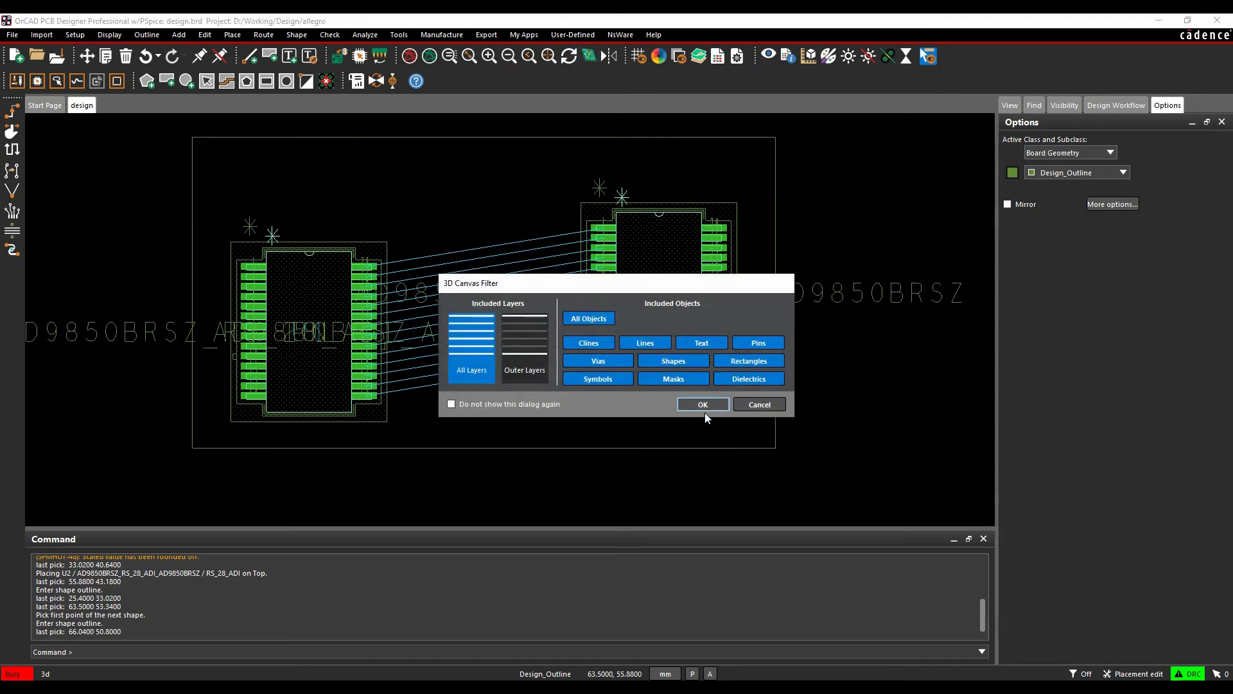
{"action": "left_click", "coordinate": [702, 405]}
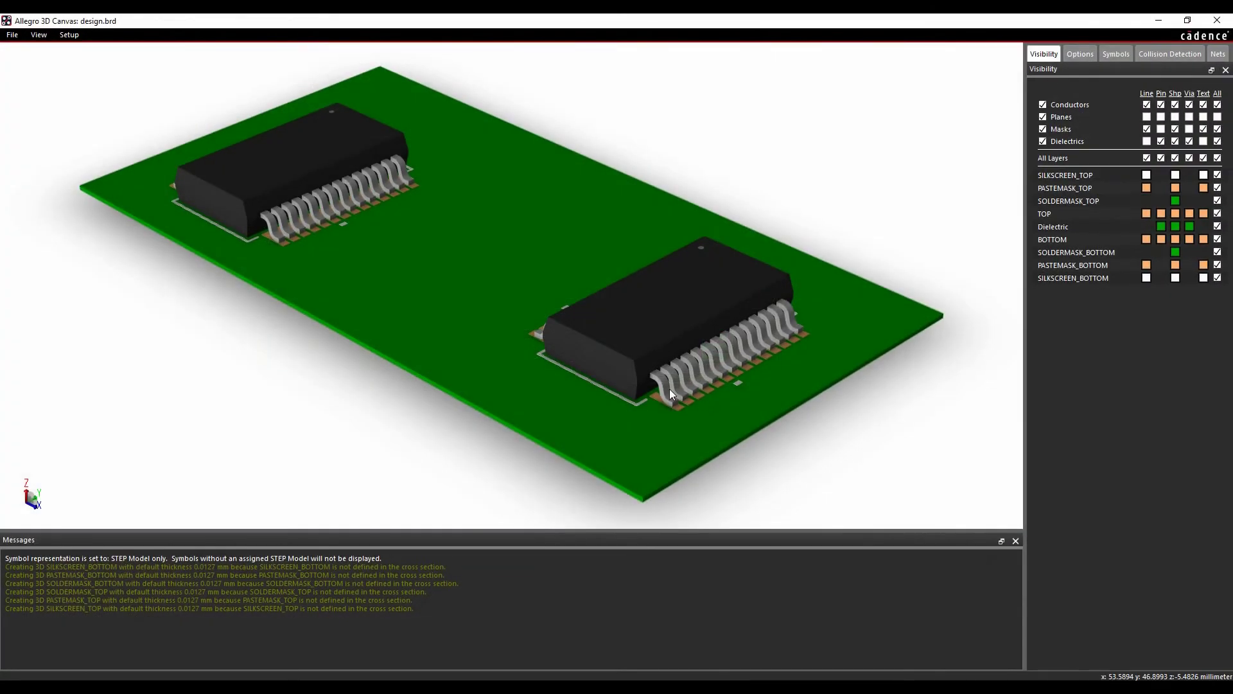
{"action": "left_click_drag", "start_coordinate": [295, 388], "coordinate": [484, 249]}
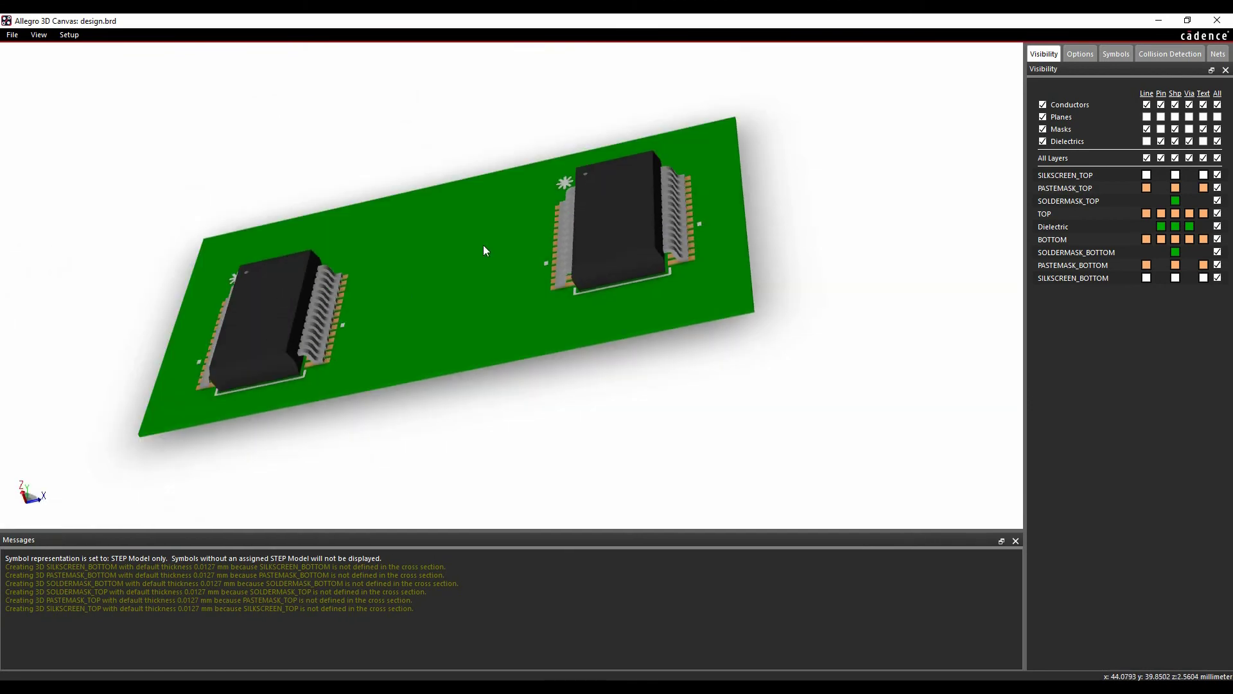
{"action": "left_click", "coordinate": [1160, 21]}
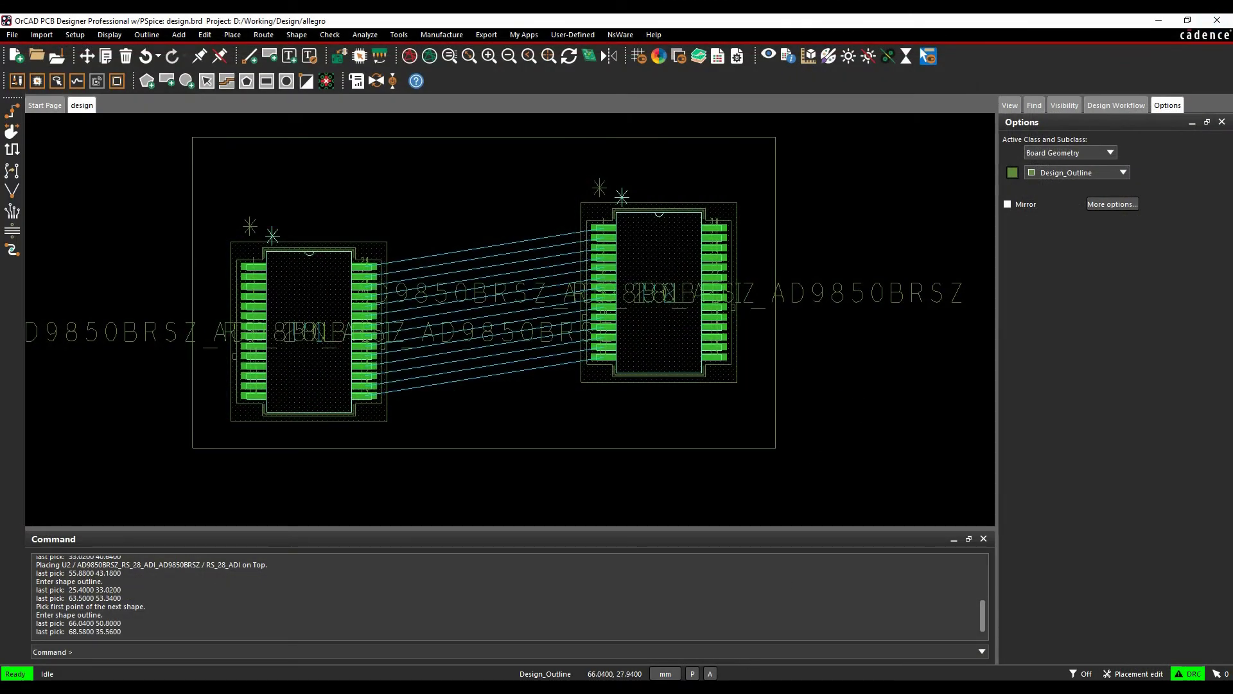
In File Explorer, go from %home% to cdssetup\OrCAD_Capture\17.4.0\downloaded_parts\allegropcb.
{"action": "key", "text": "super+e"}
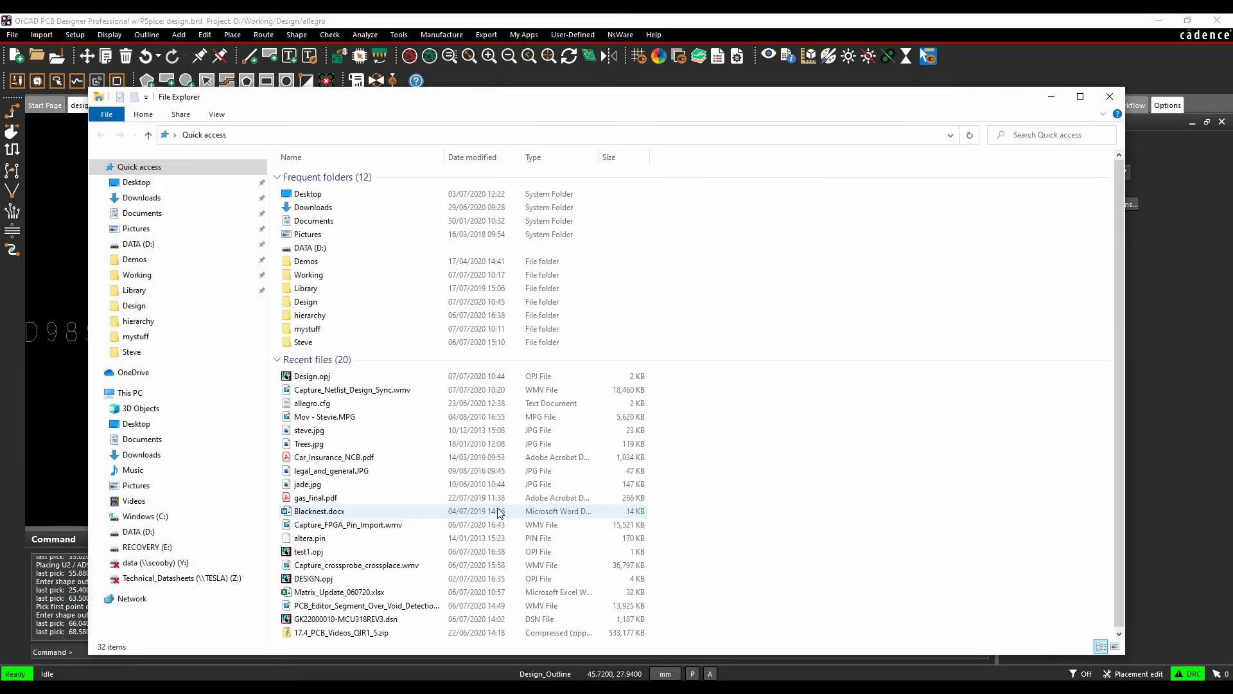
{"action": "left_click", "coordinate": [257, 134]}
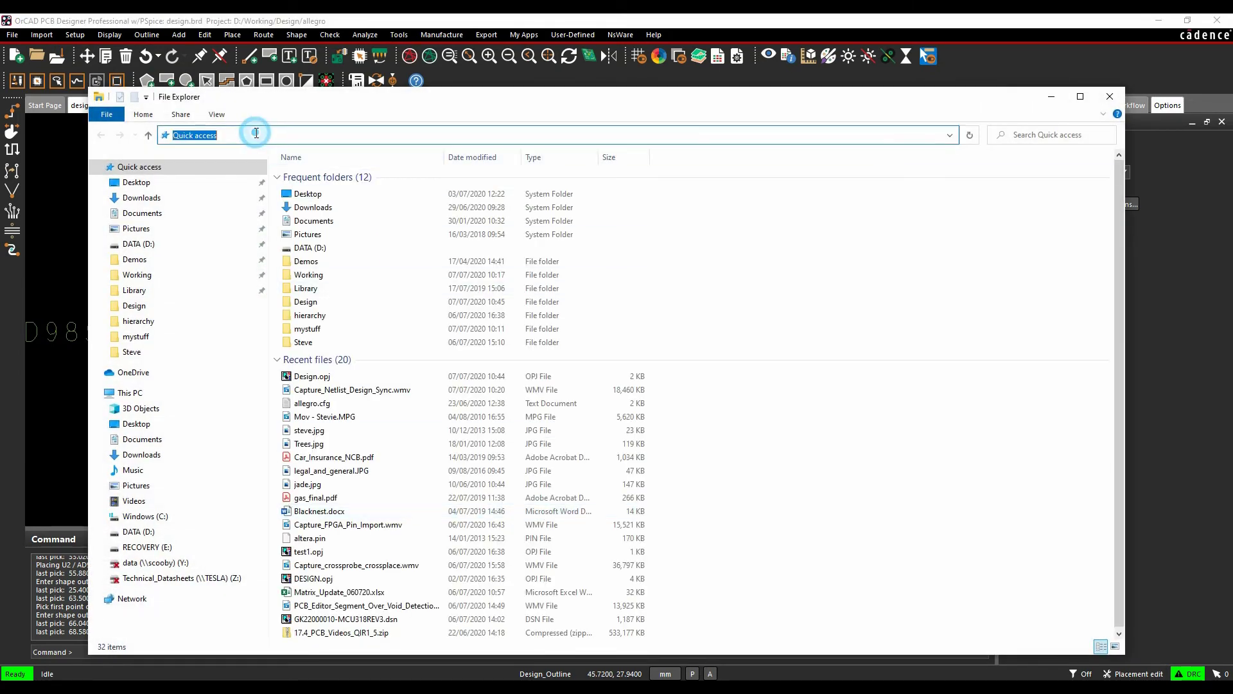
{"action": "type", "text": "%home%"}
{"action": "key", "text": "Return"}
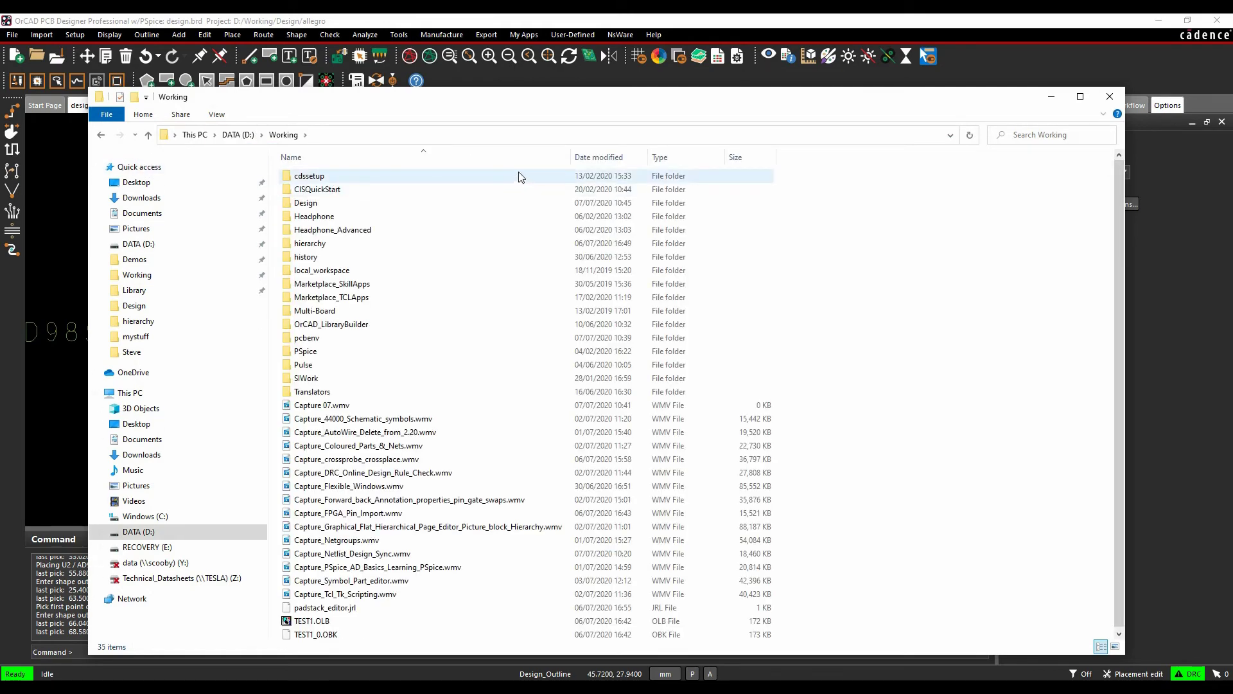
{"action": "double_click", "coordinate": [307, 177]}
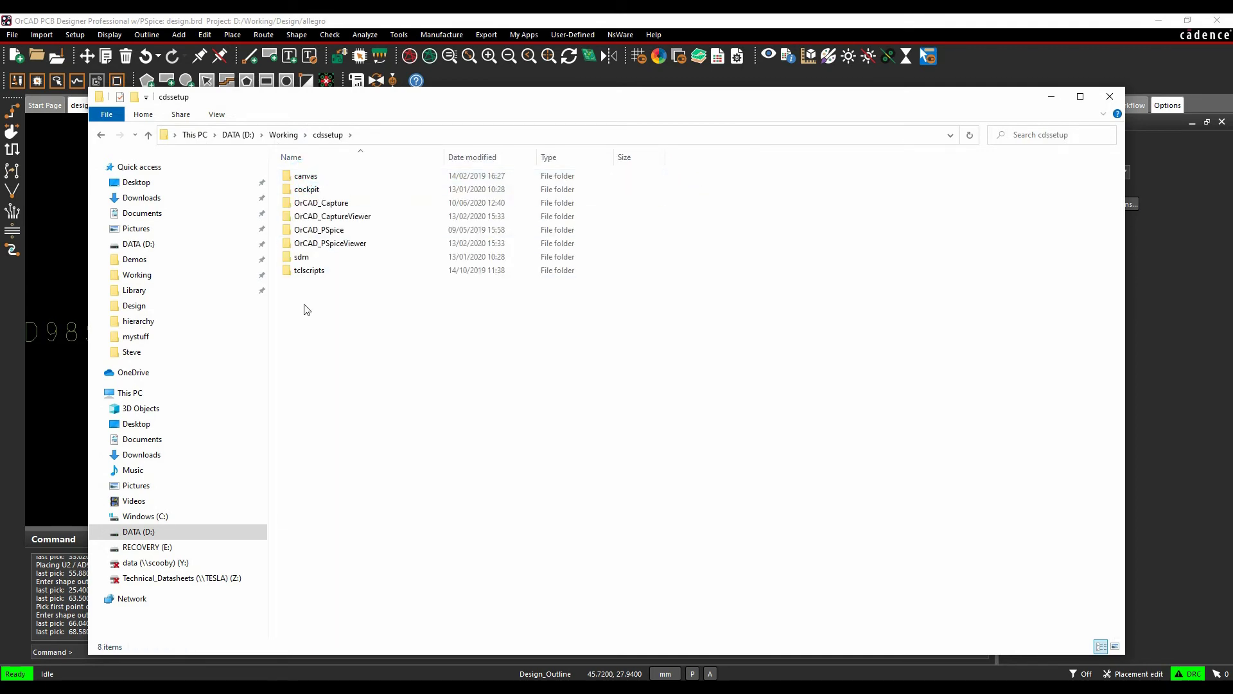
{"action": "double_click", "coordinate": [321, 203]}
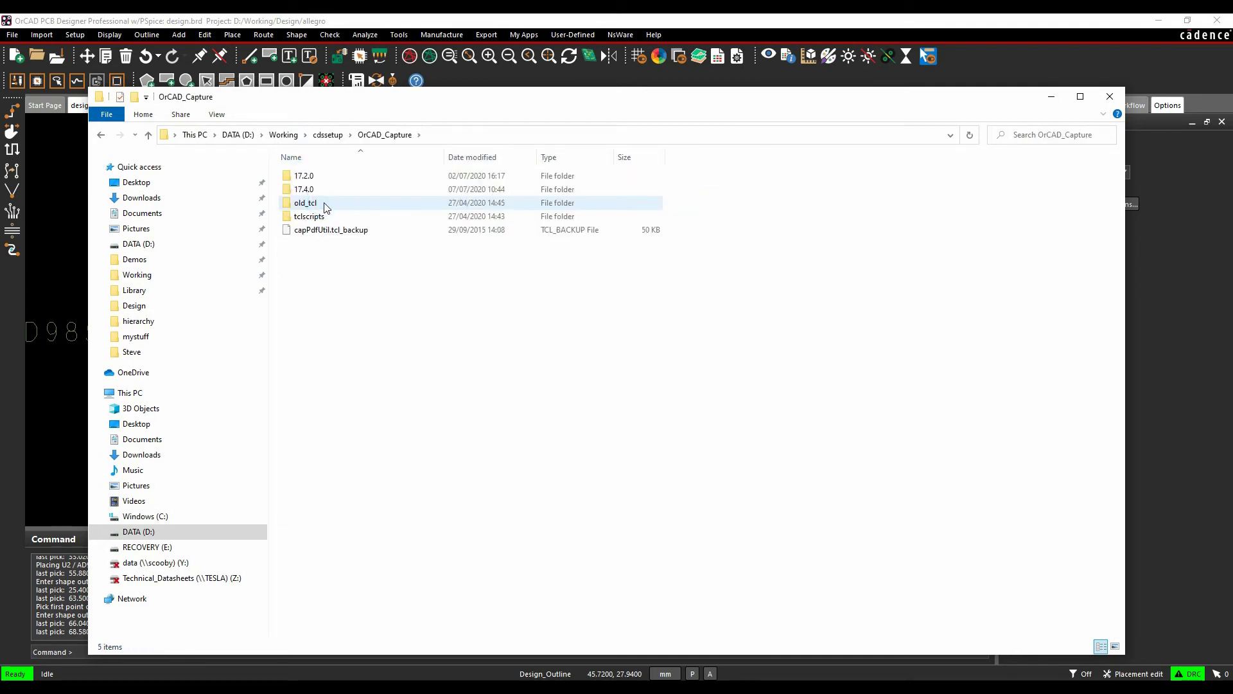
{"action": "double_click", "coordinate": [305, 192]}
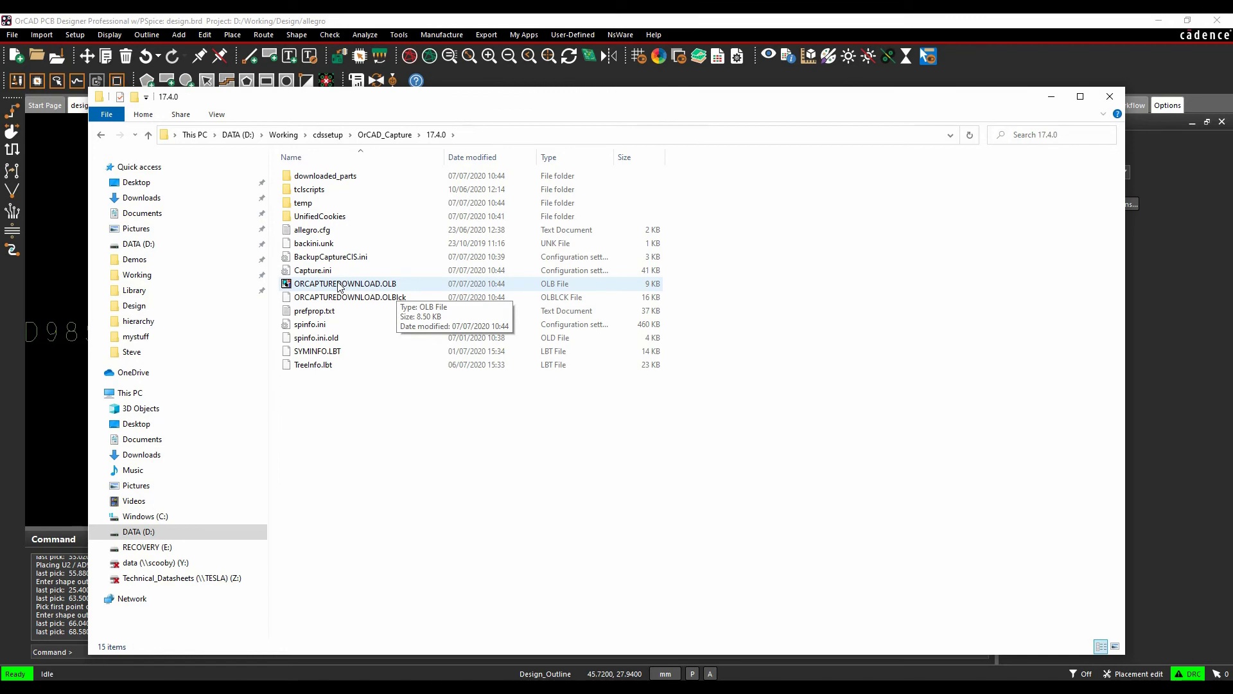
{"action": "double_click", "coordinate": [338, 178]}
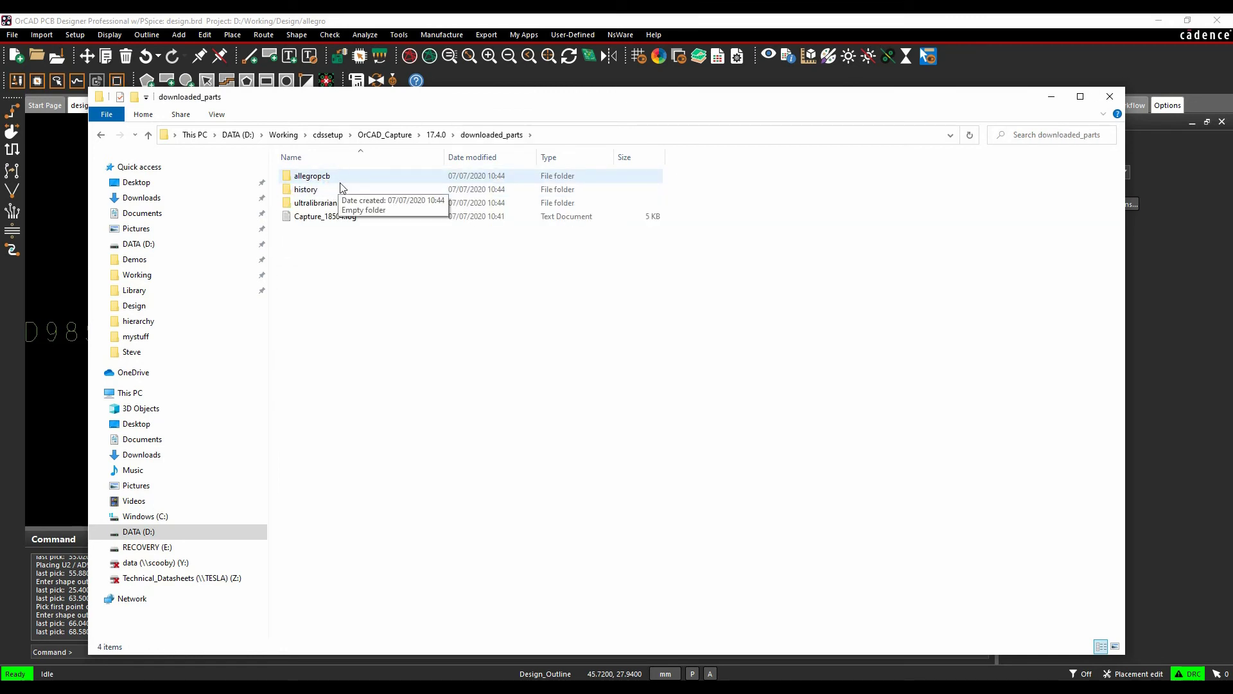
{"action": "double_click", "coordinate": [320, 177]}
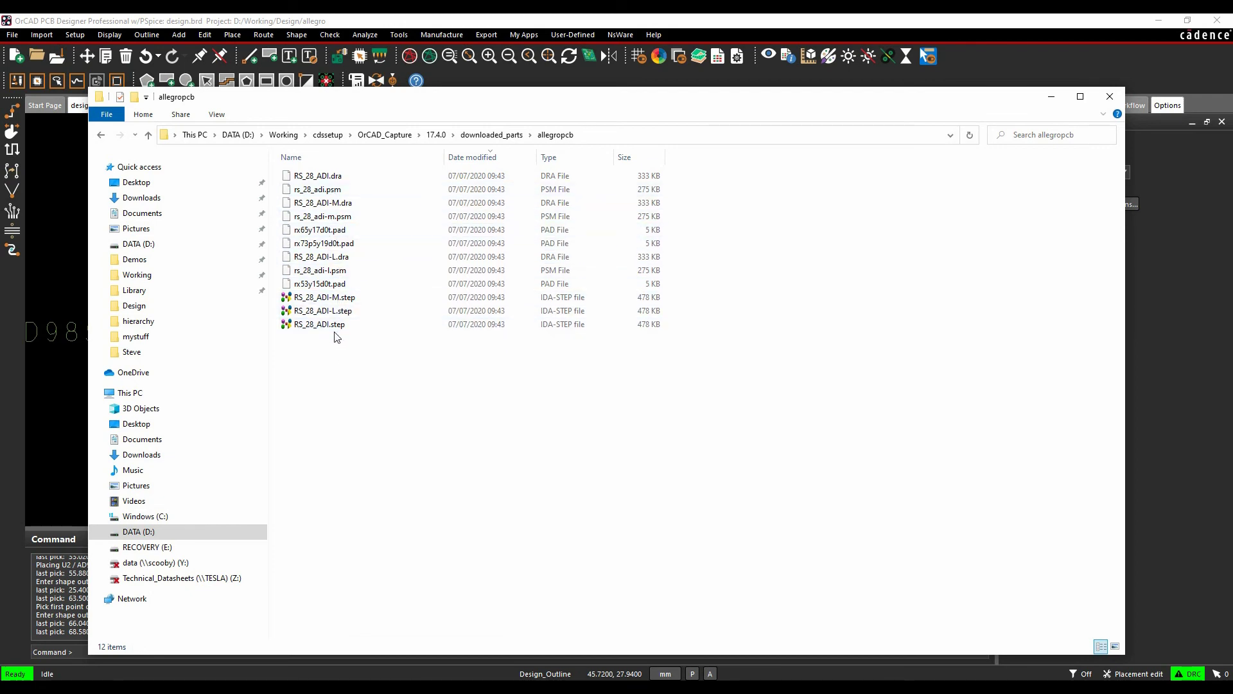
Open Setup > User Preferences and show the Paths > Library preferences.
{"action": "left_click", "coordinate": [631, 21]}
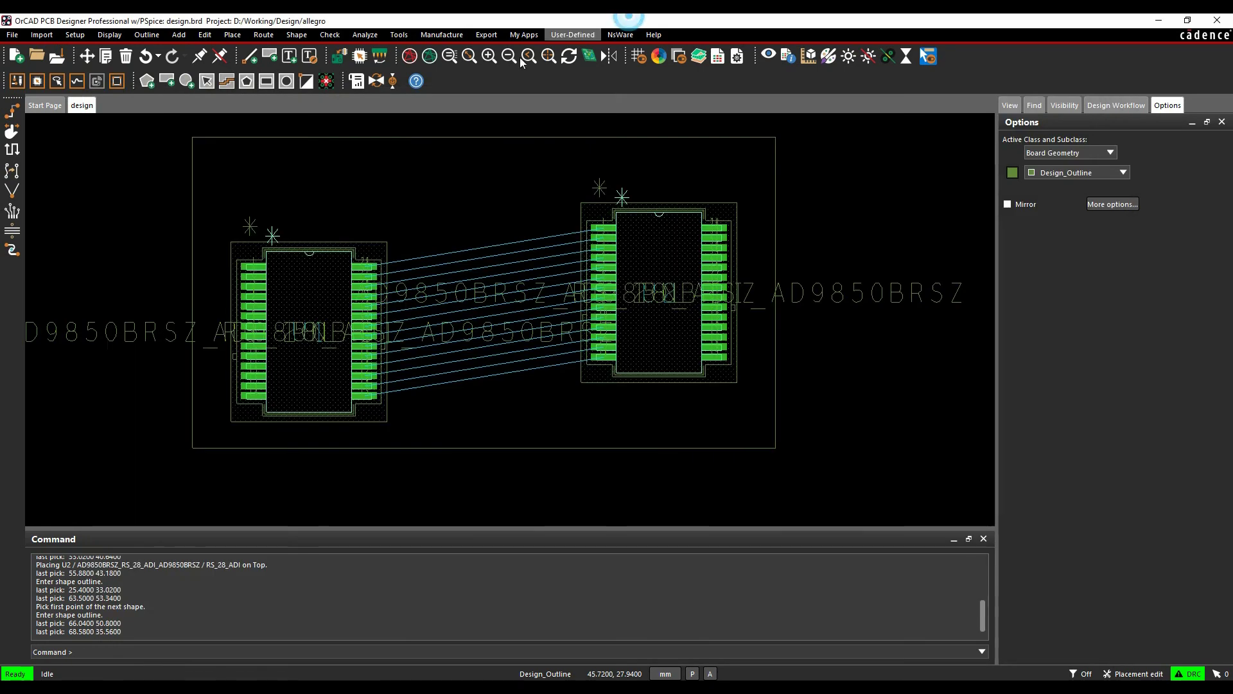
{"action": "left_click", "coordinate": [74, 34]}
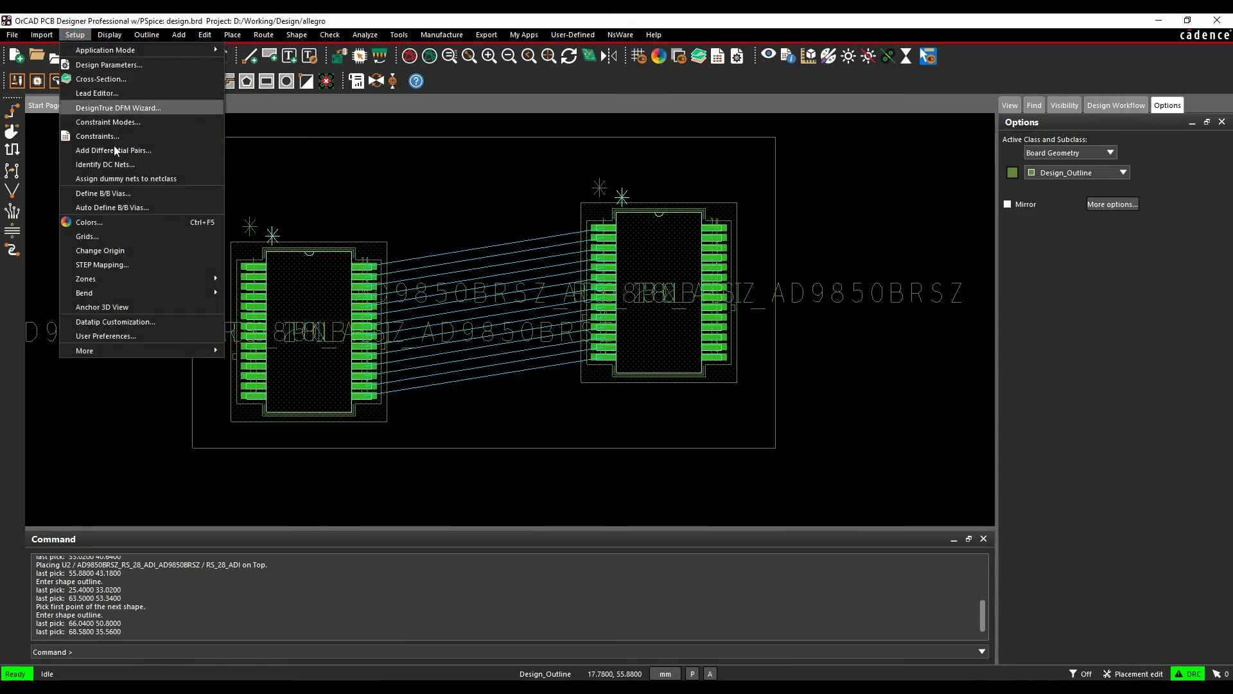
{"action": "left_click", "coordinate": [114, 336]}
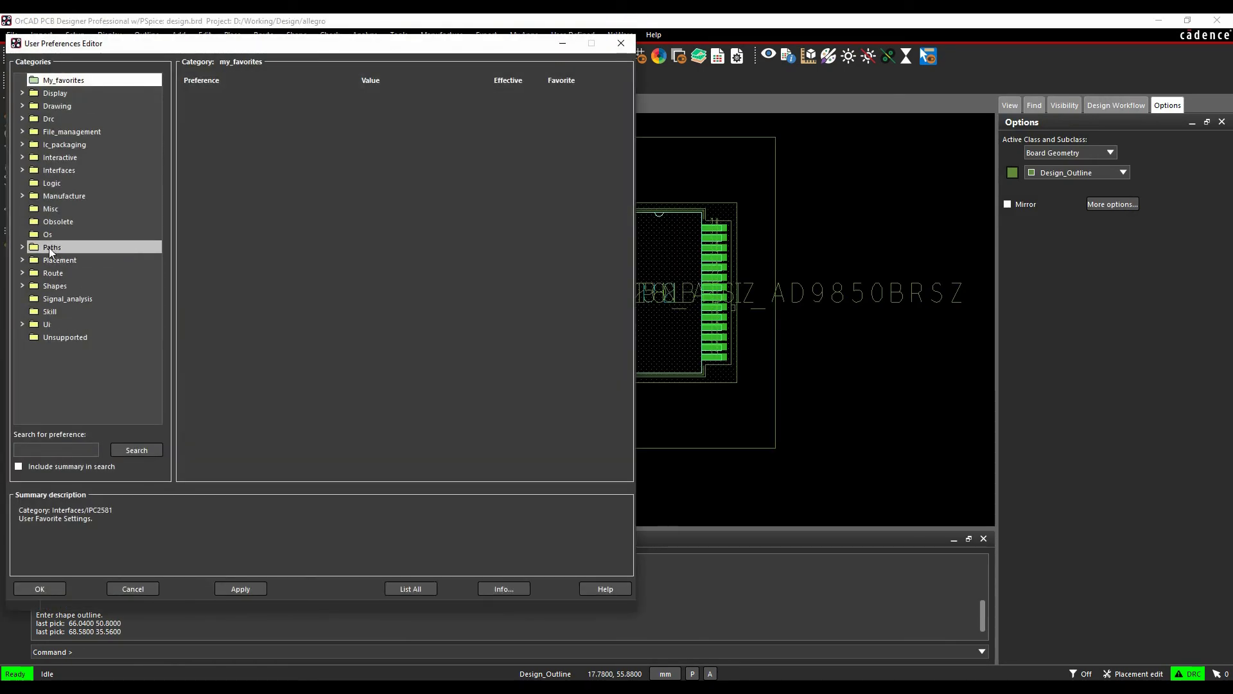
{"action": "left_click", "coordinate": [22, 247]}
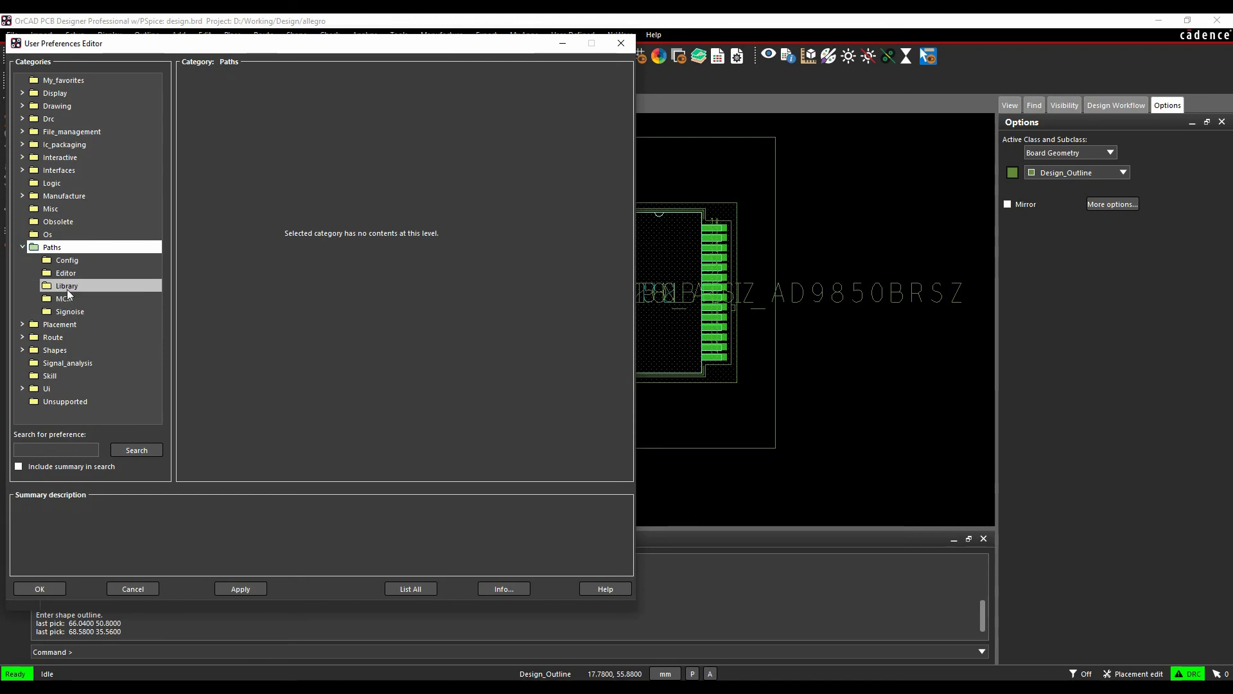
{"action": "left_click", "coordinate": [67, 287]}
Inspect the padpath, psmpath and steppath directory lists for downloaded_parts/allegropcb, cancelling each.
{"action": "left_click", "coordinate": [372, 183]}
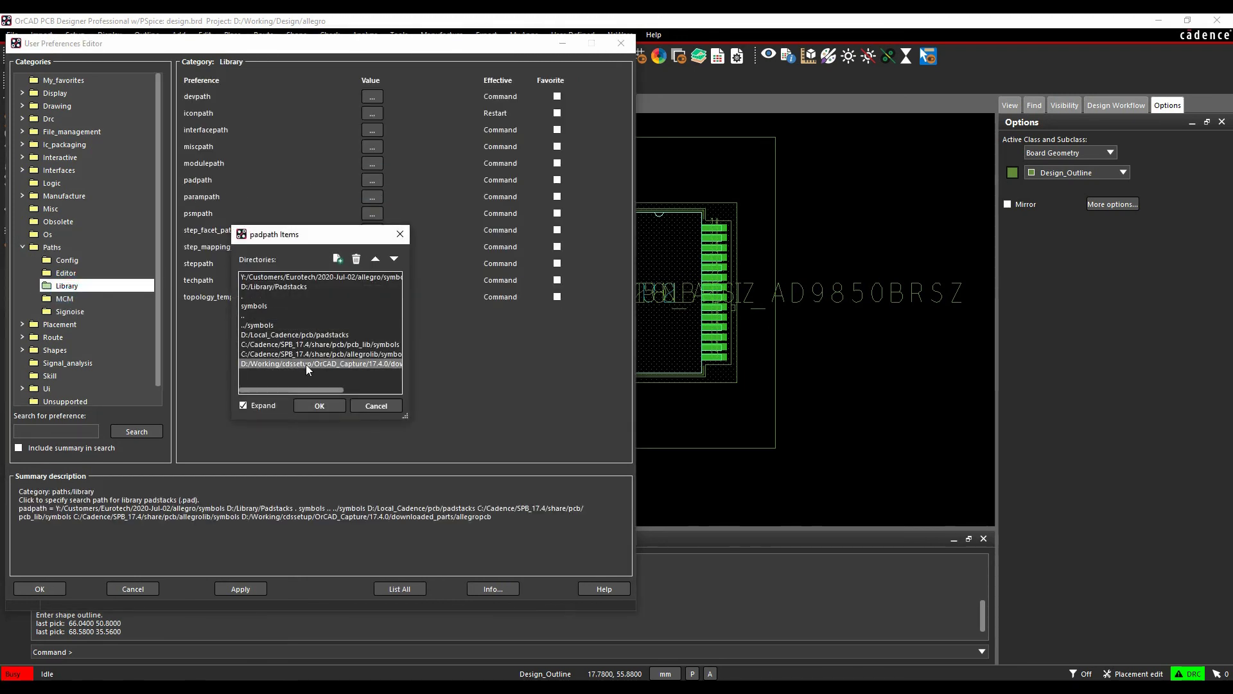
{"action": "left_click_drag", "start_coordinate": [303, 390], "coordinate": [388, 393]}
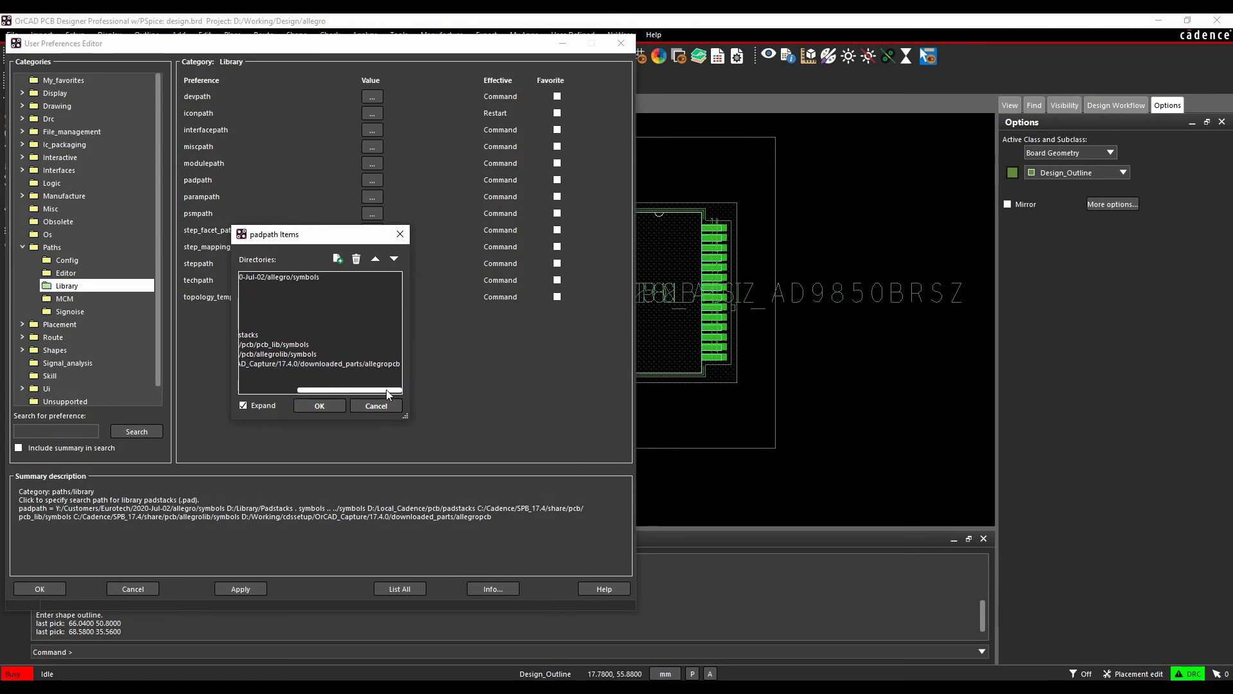
{"action": "left_click", "coordinate": [369, 364]}
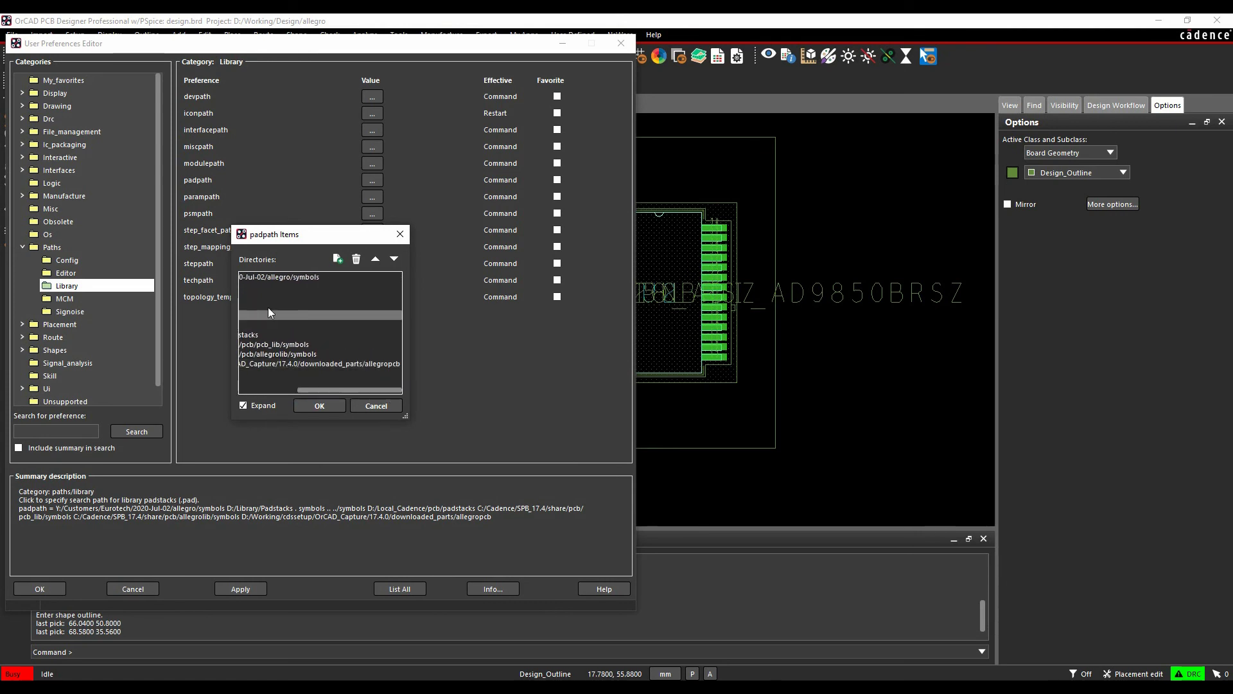
{"action": "left_click", "coordinate": [367, 404]}
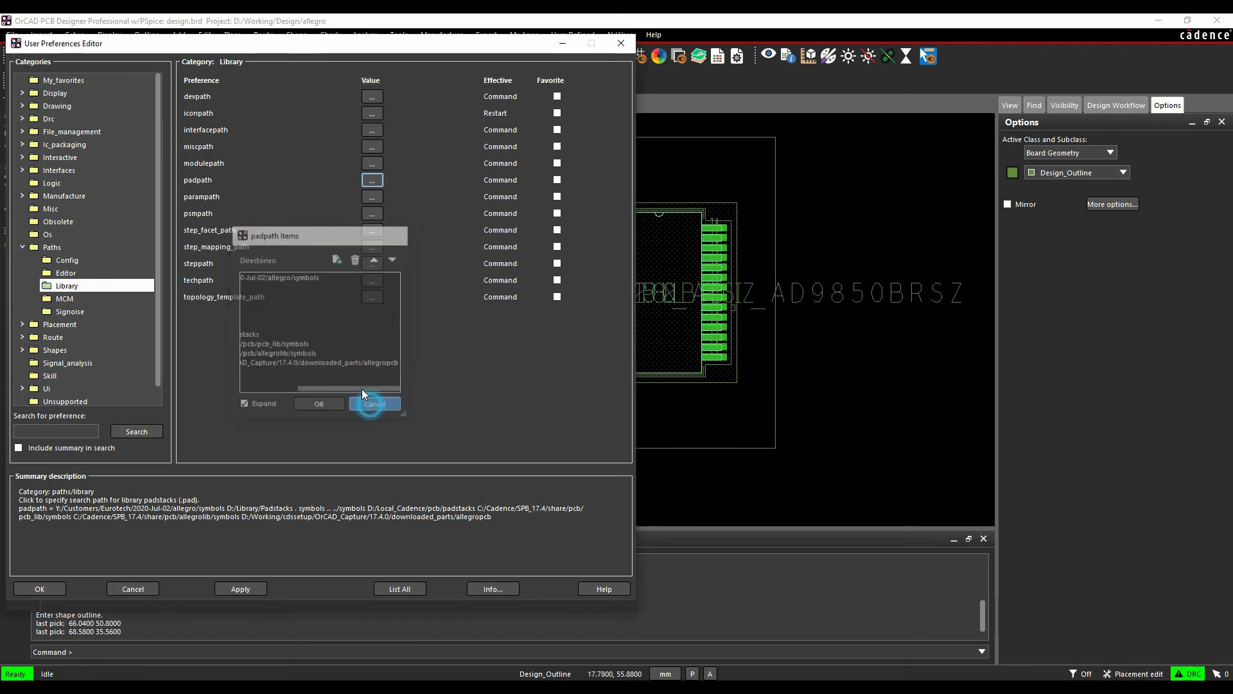
{"action": "left_click", "coordinate": [370, 216]}
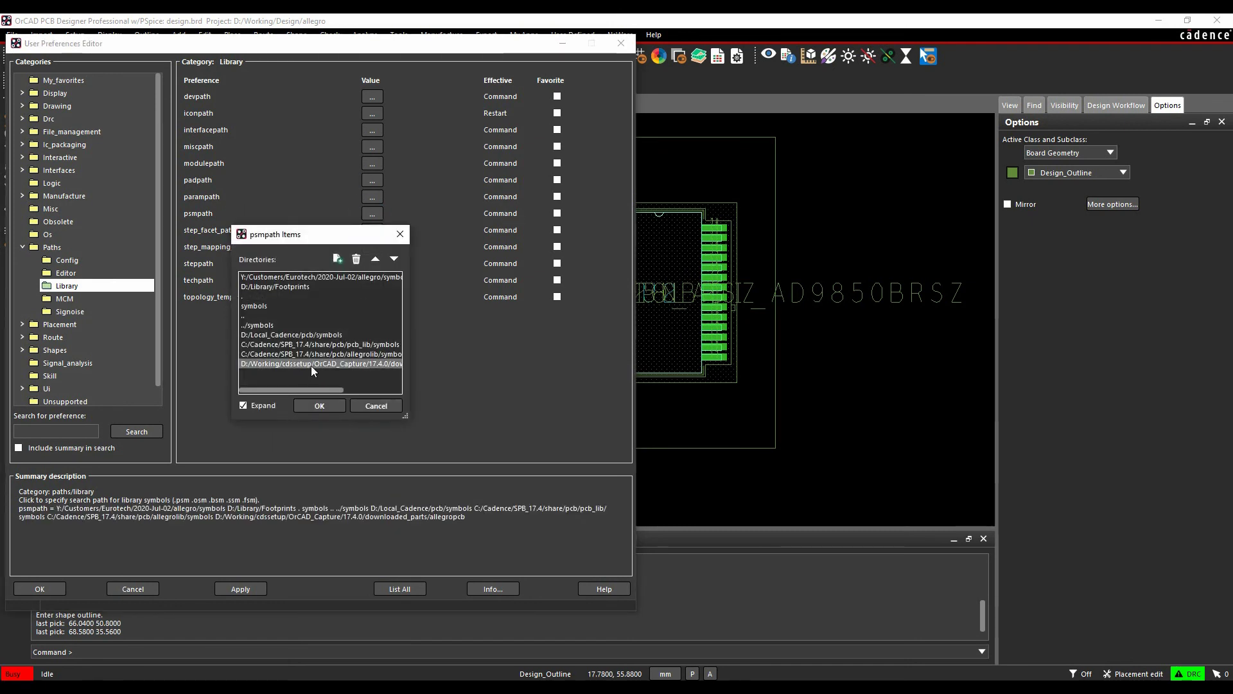
{"action": "left_click", "coordinate": [371, 407]}
{"action": "left_click", "coordinate": [373, 264]}
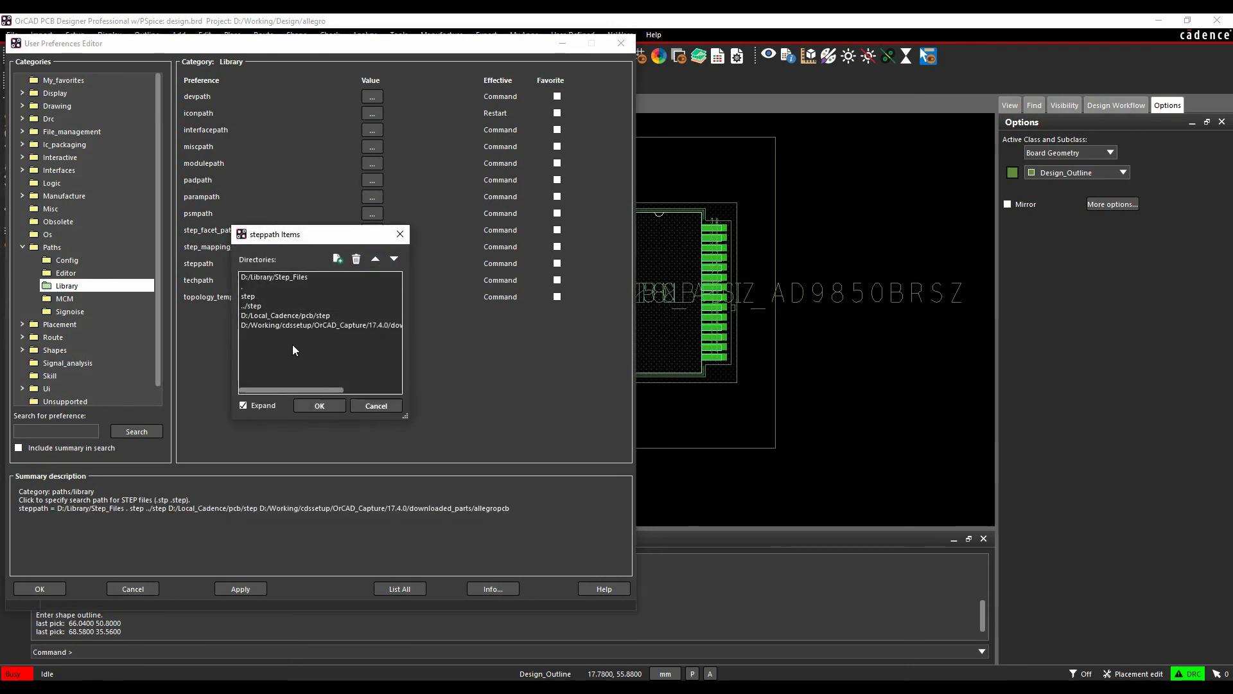
{"action": "left_click", "coordinate": [374, 404]}
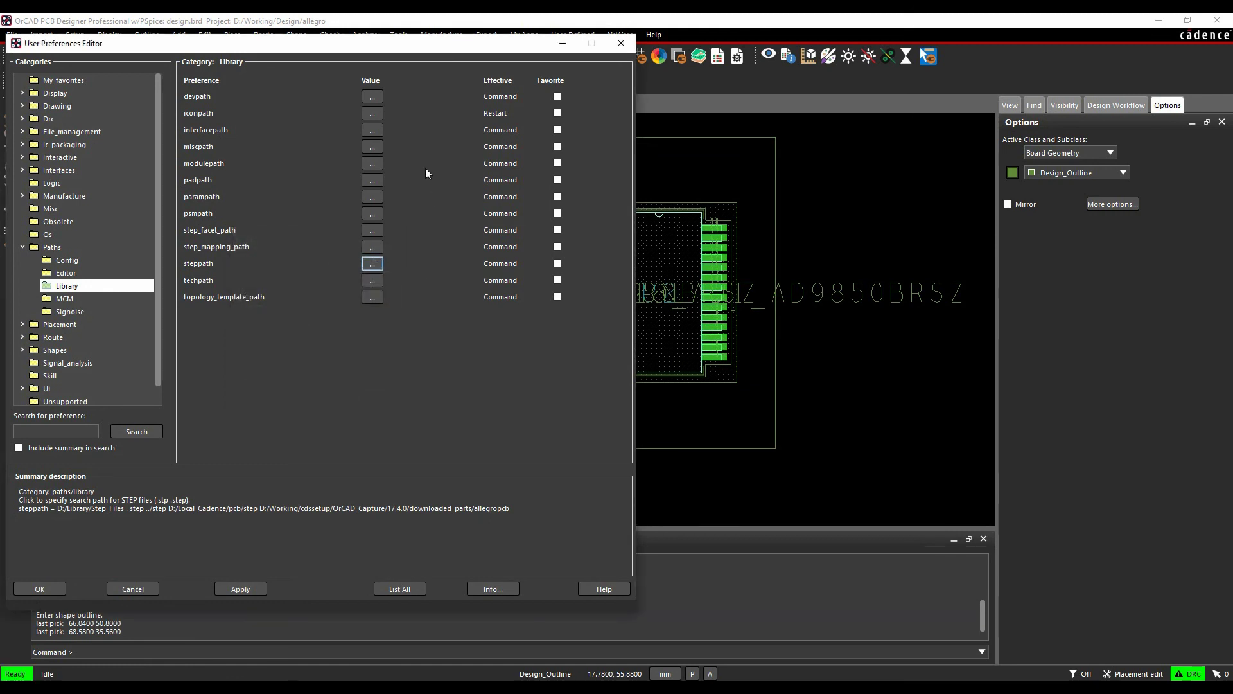